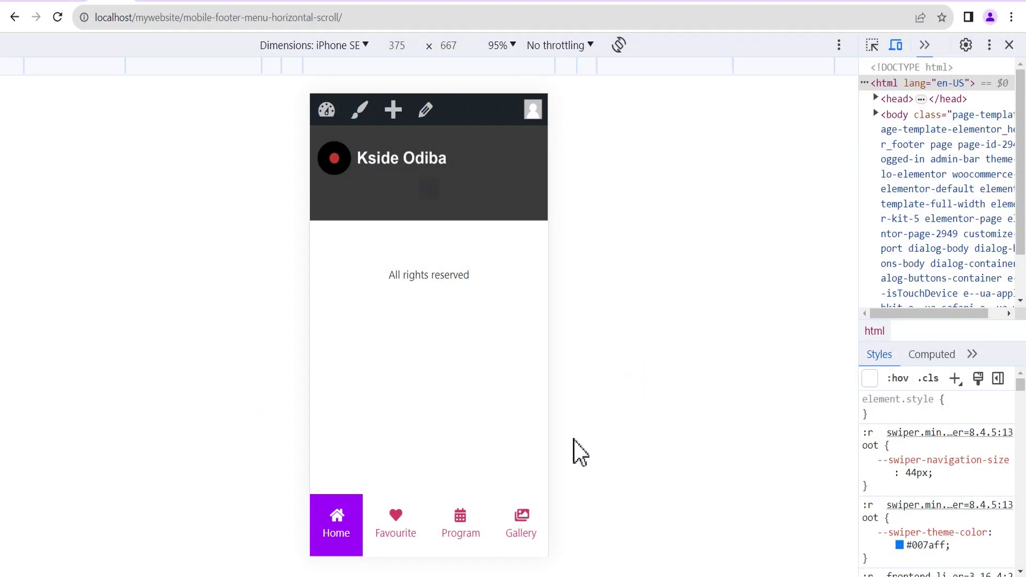
In the iPhone SE preview, tap Program and swipe the footer menu left, then back right.
left_click(455, 520)
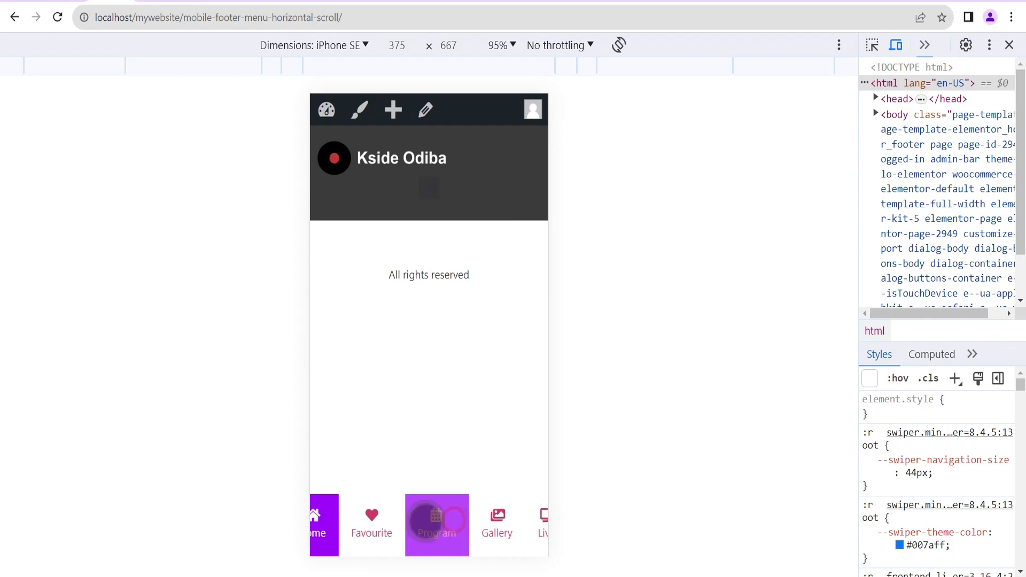
left_click_drag(498, 533, 424, 531)
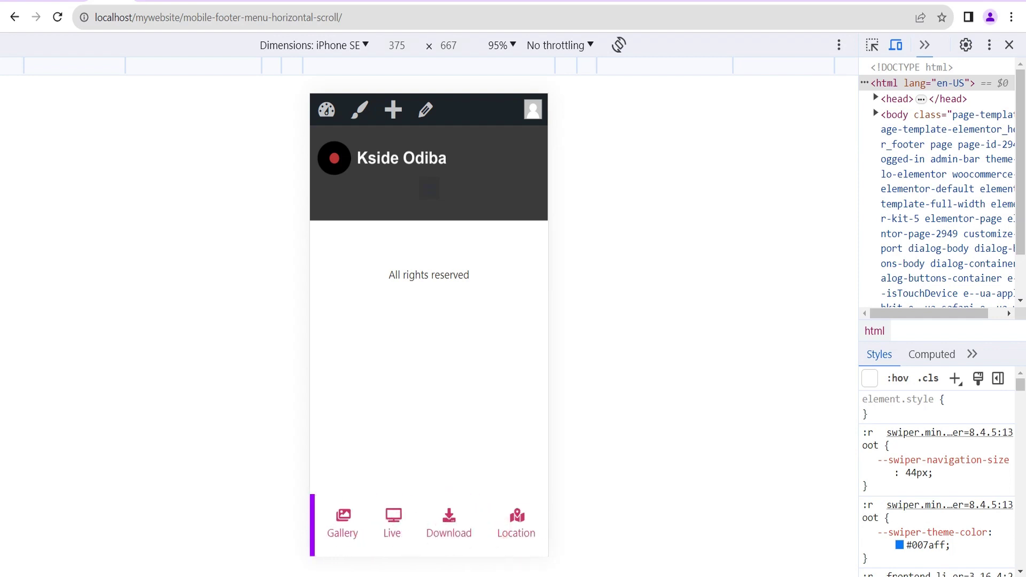
left_click_drag(408, 531, 447, 532)
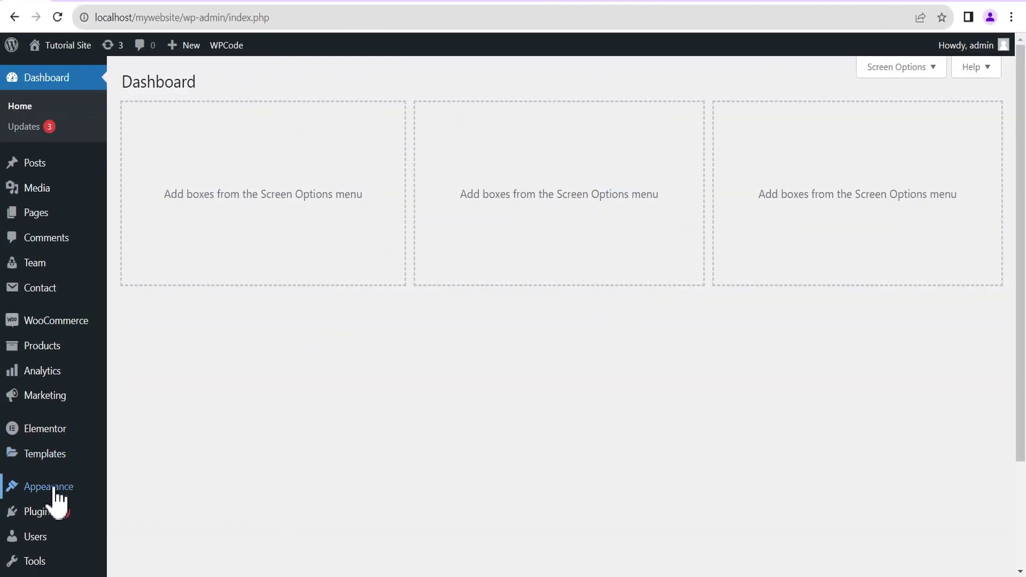
Select the Scroll menu in Appearance > Menus, review its seven links, then return to Elementor.
mouse_move(50, 489)
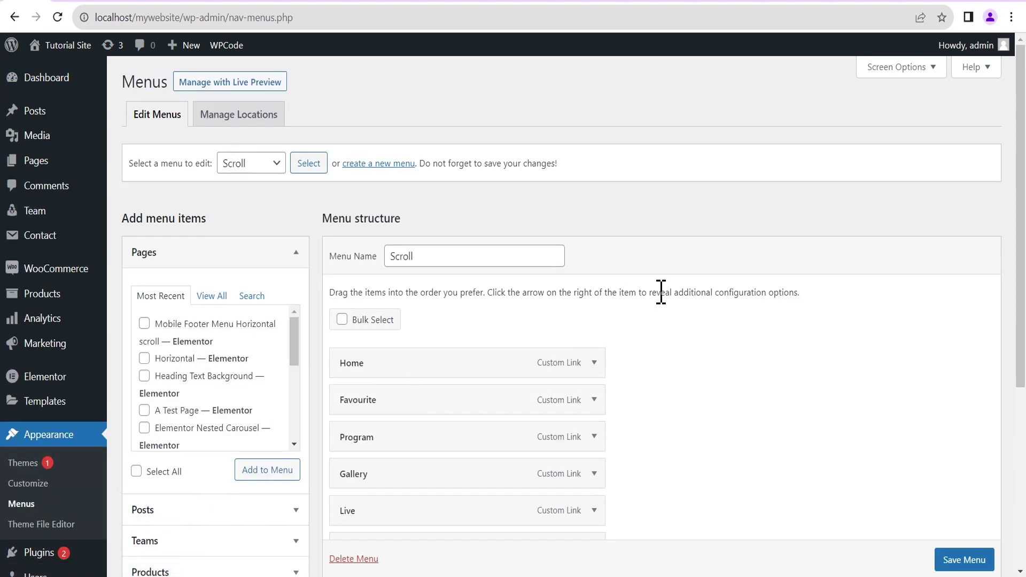
left_click(241, 163)
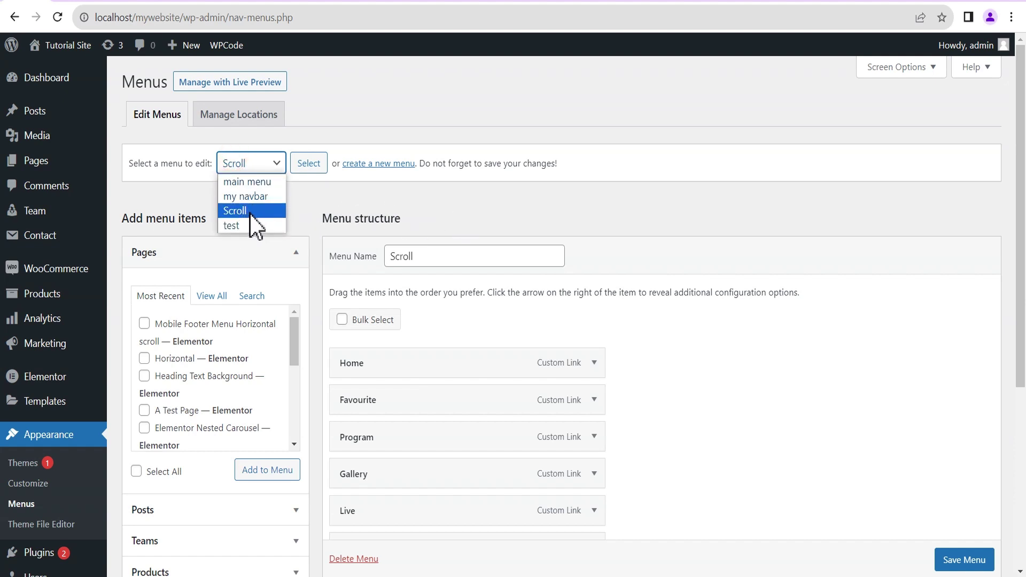
left_click(450, 223)
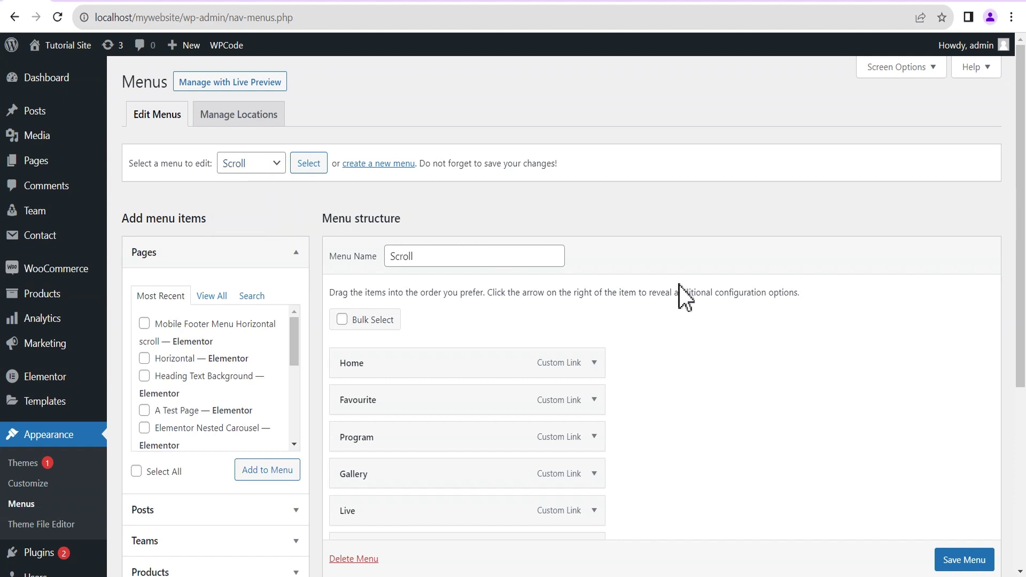
scroll(680, 294, "down", 3)
scroll(671, 300, "down", 1)
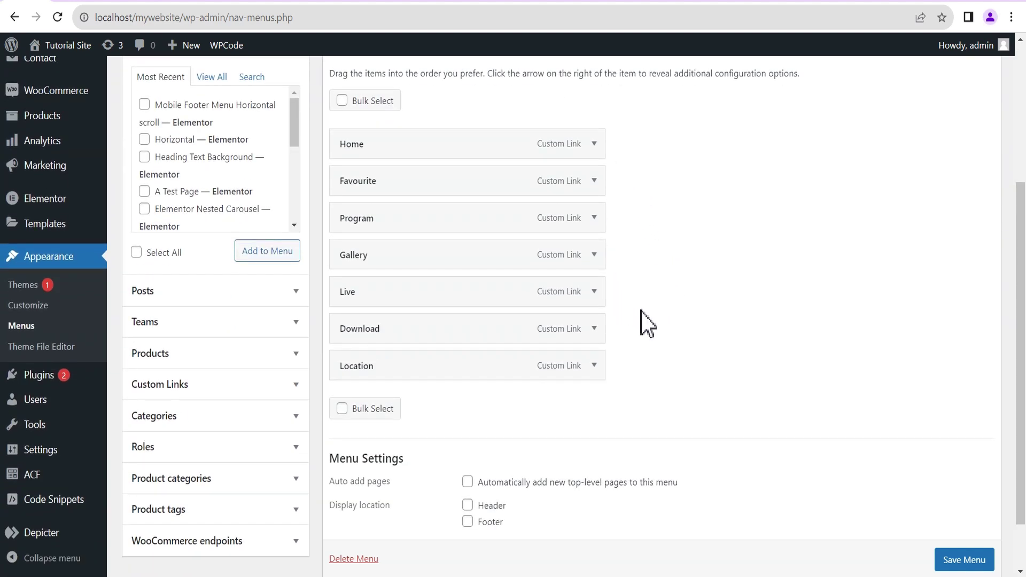
scroll(643, 321, "up", 3)
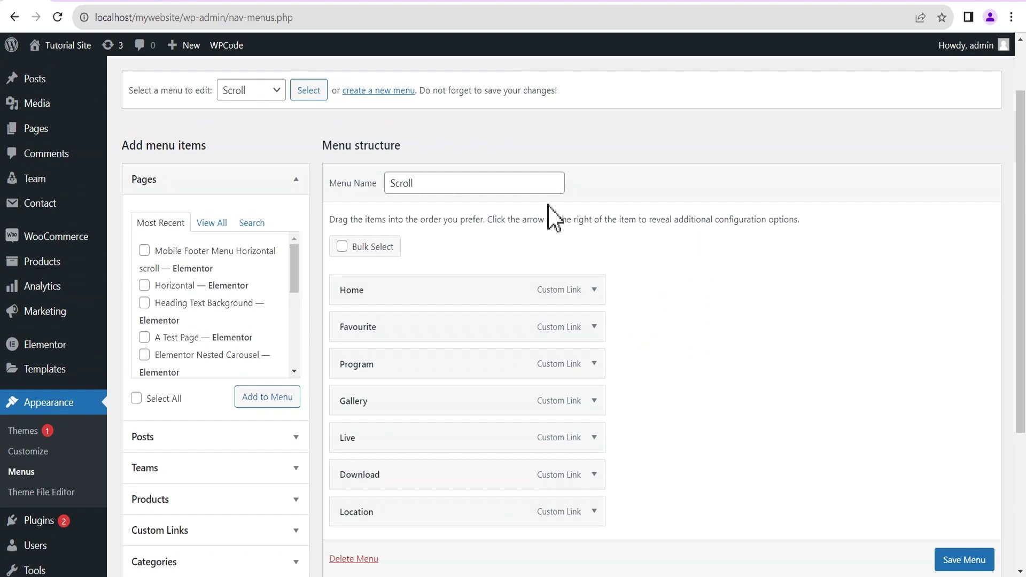
left_click(76, 3)
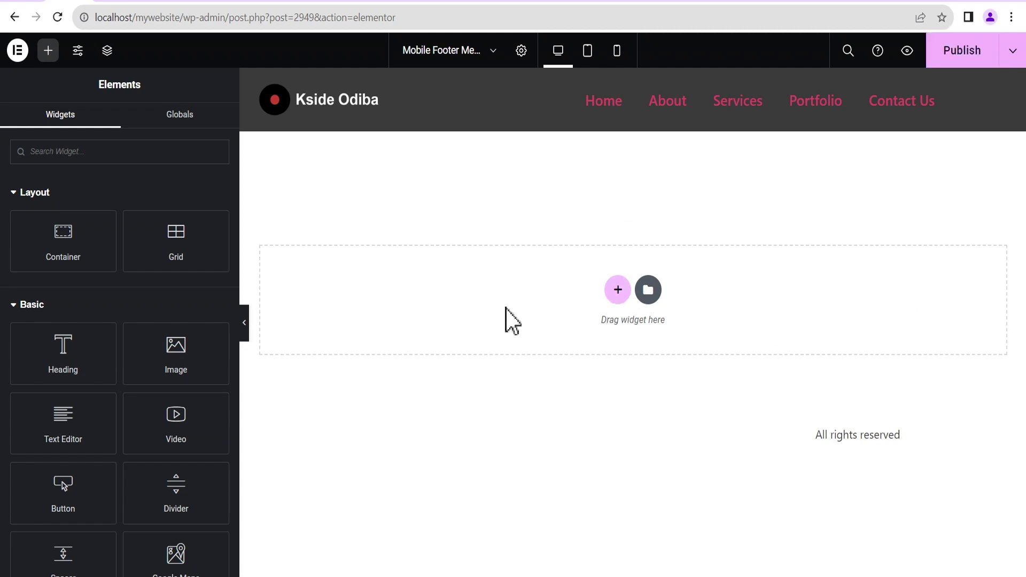
Add a new Flexbox container with the single-container structure to the page.
left_click(618, 289)
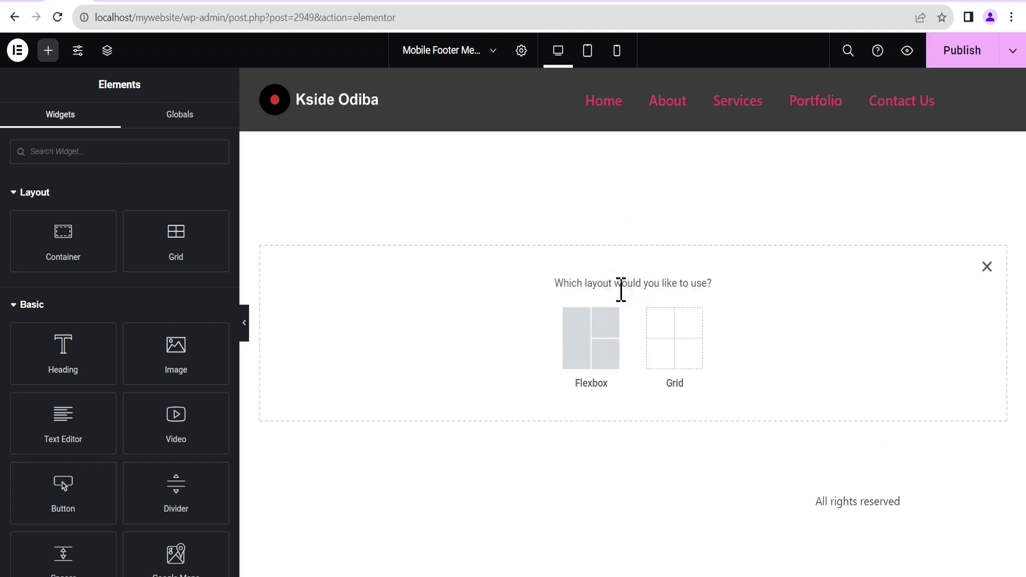
left_click(587, 350)
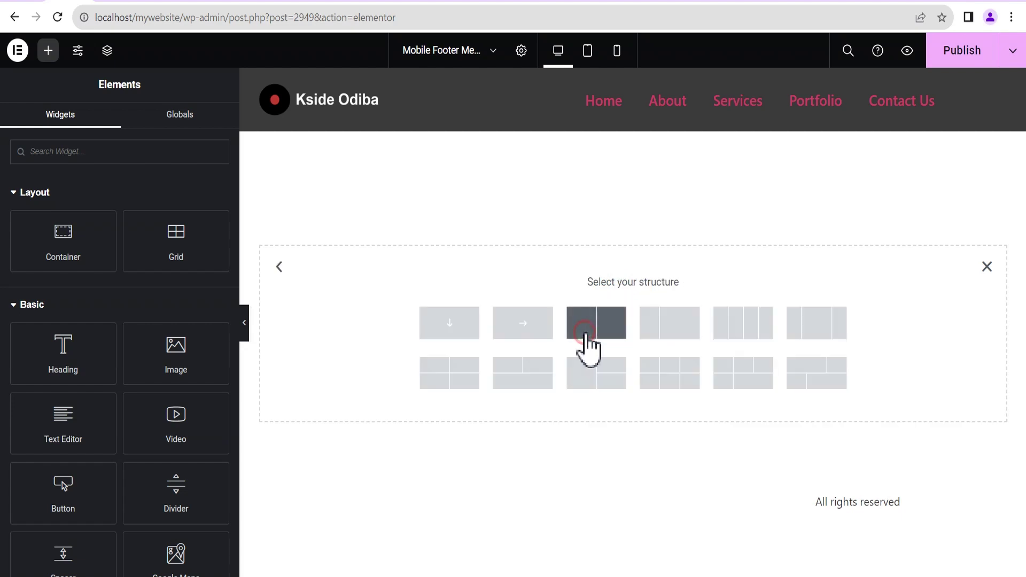
left_click(449, 324)
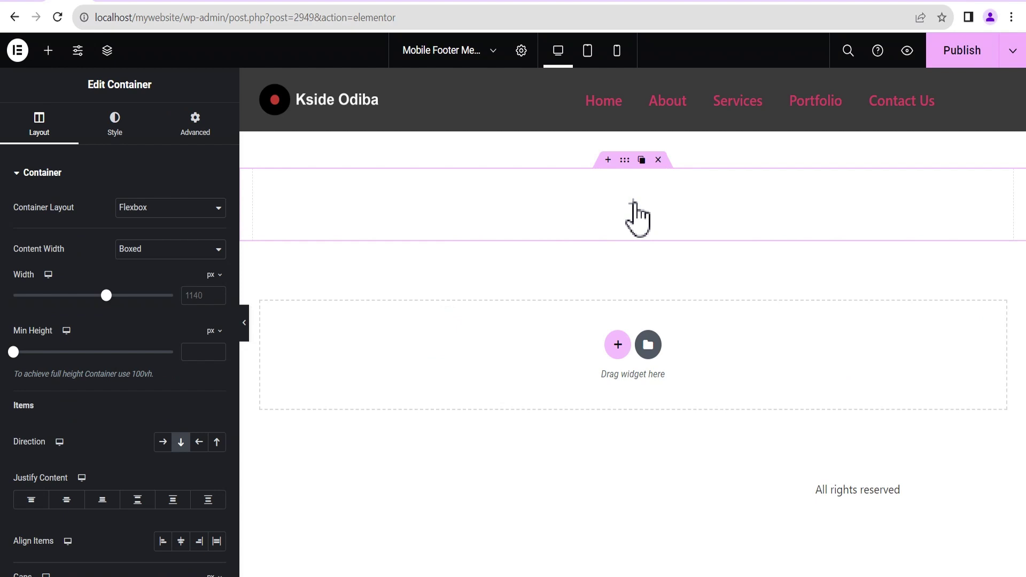
Search widgets for "menu" and drop a WordPress Menu widget into the container.
left_click(634, 206)
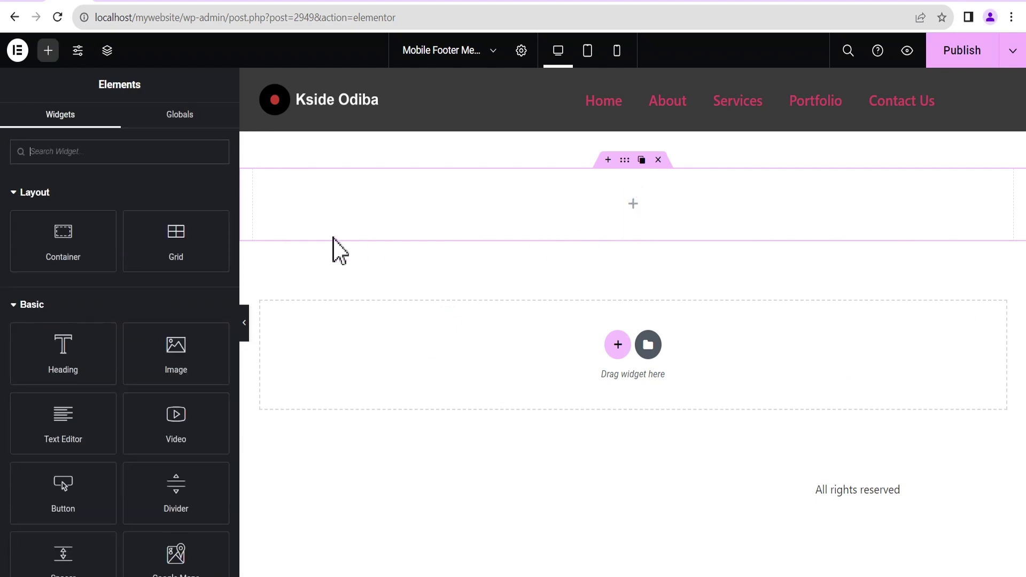
type("menu")
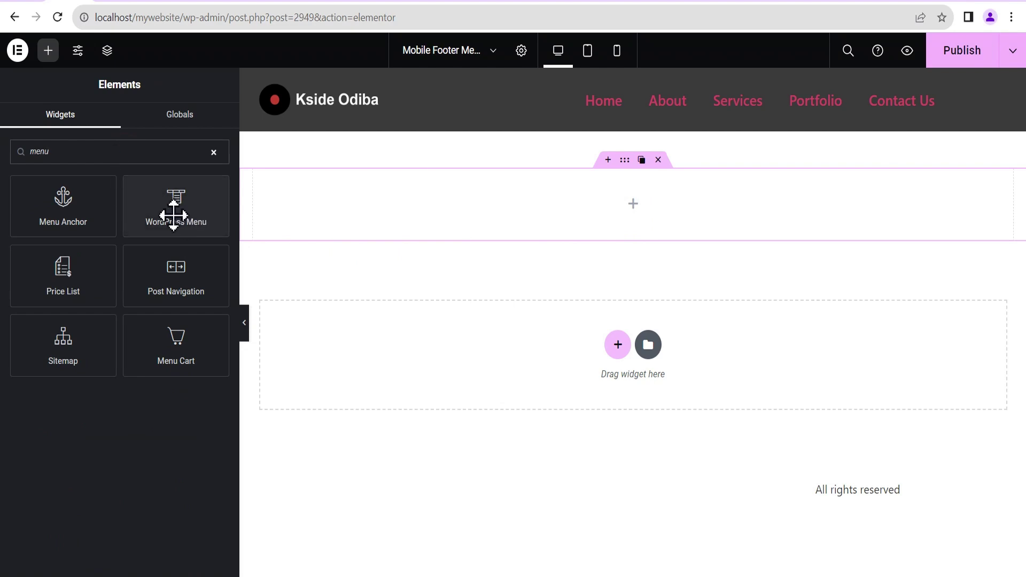
left_click_drag(182, 216, 630, 219)
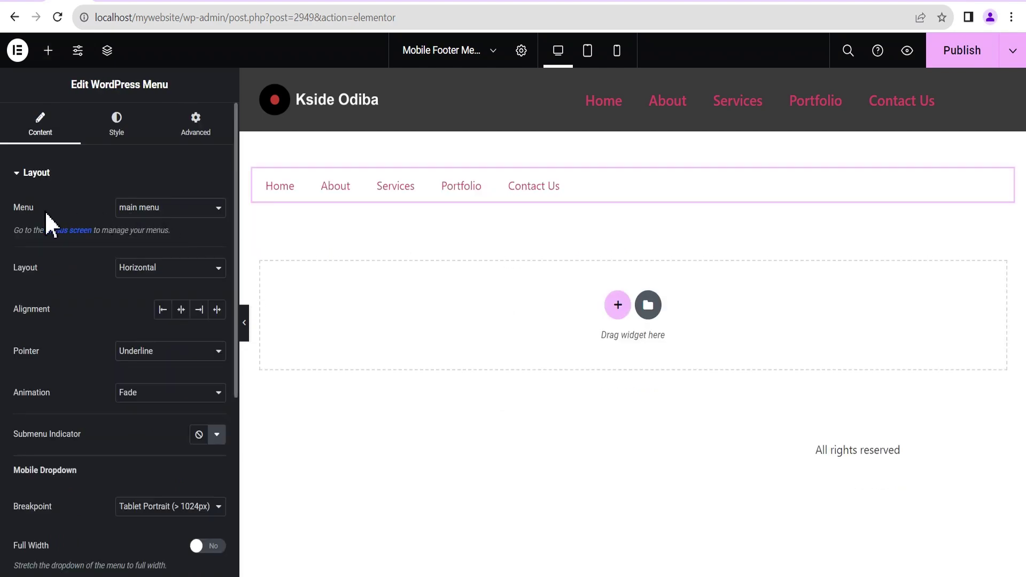
Set the widget's Menu to Scroll and its Alignment to Center.
left_click(137, 207)
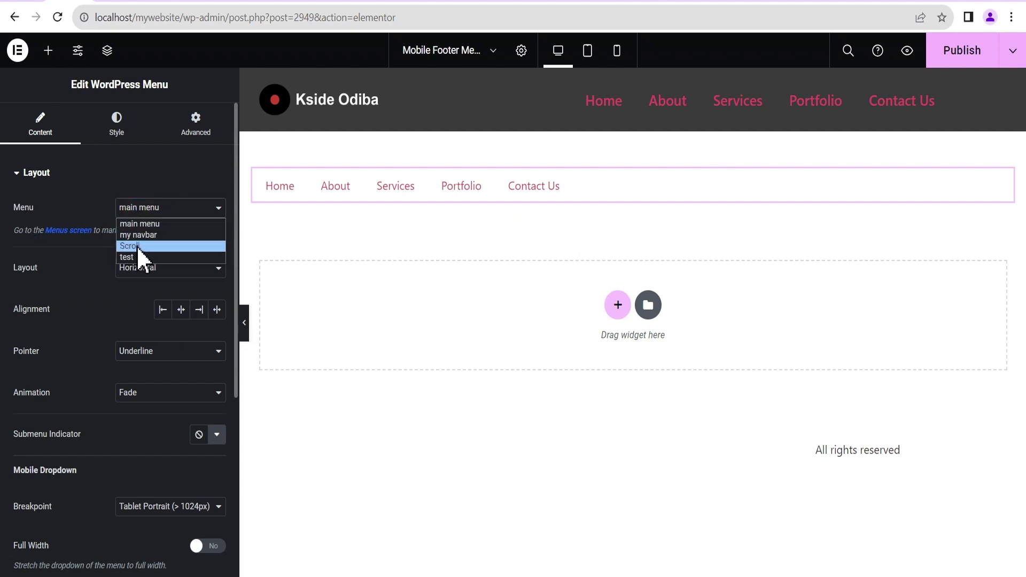
left_click(136, 246)
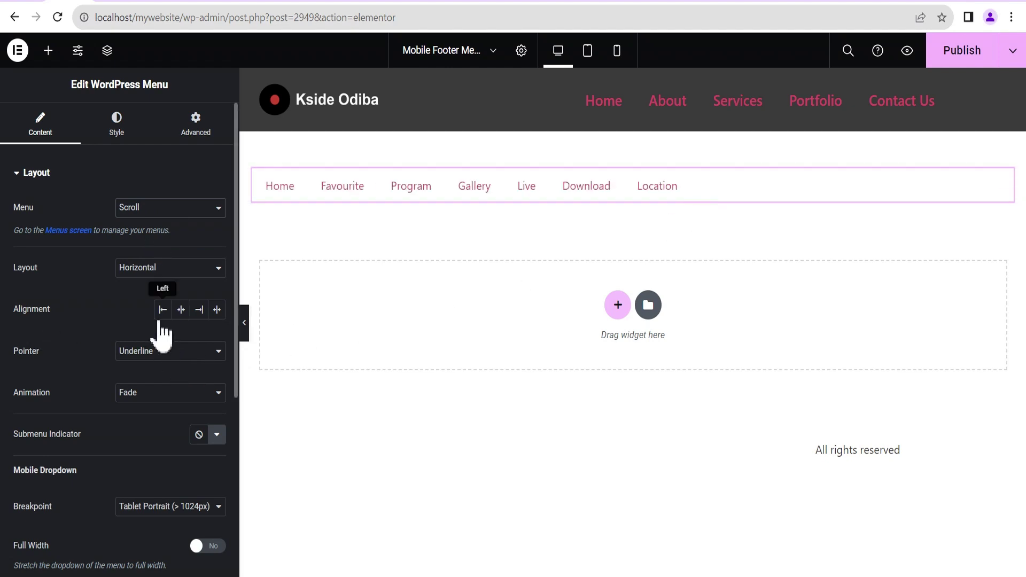
left_click(179, 312)
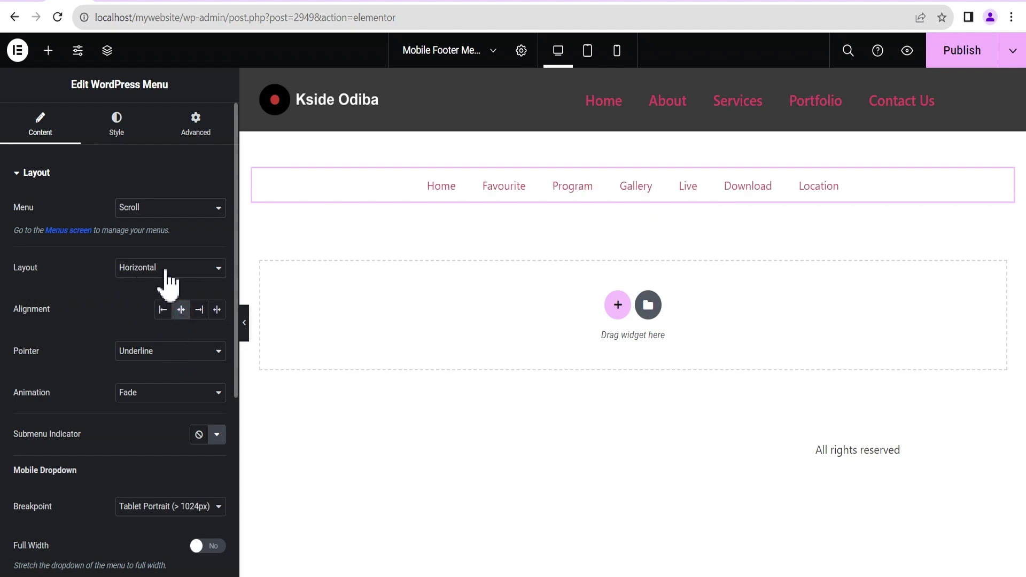
Set Pointer to Background with Fade animation, and Breakpoint to None.
left_click(134, 352)
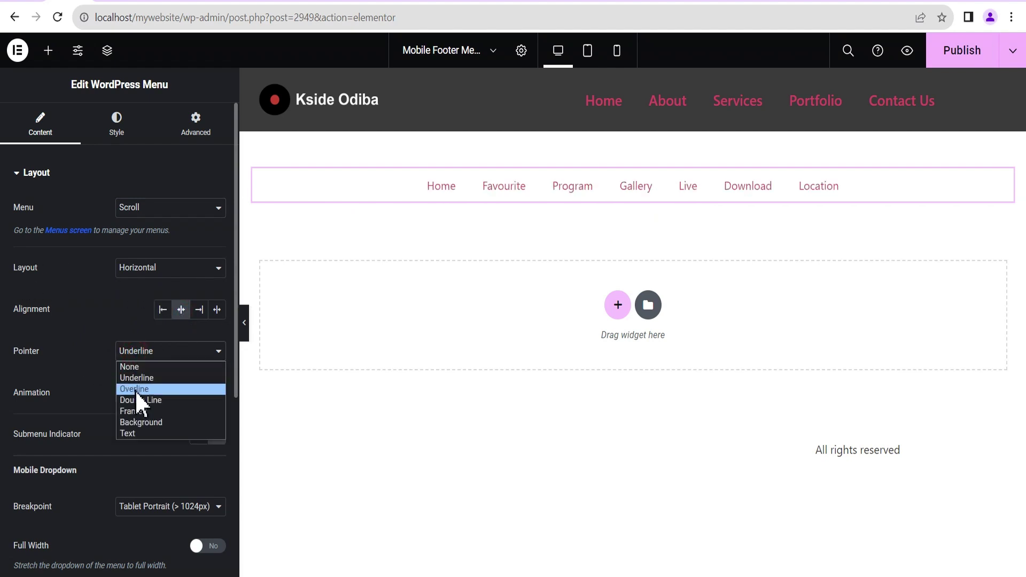
left_click(140, 420)
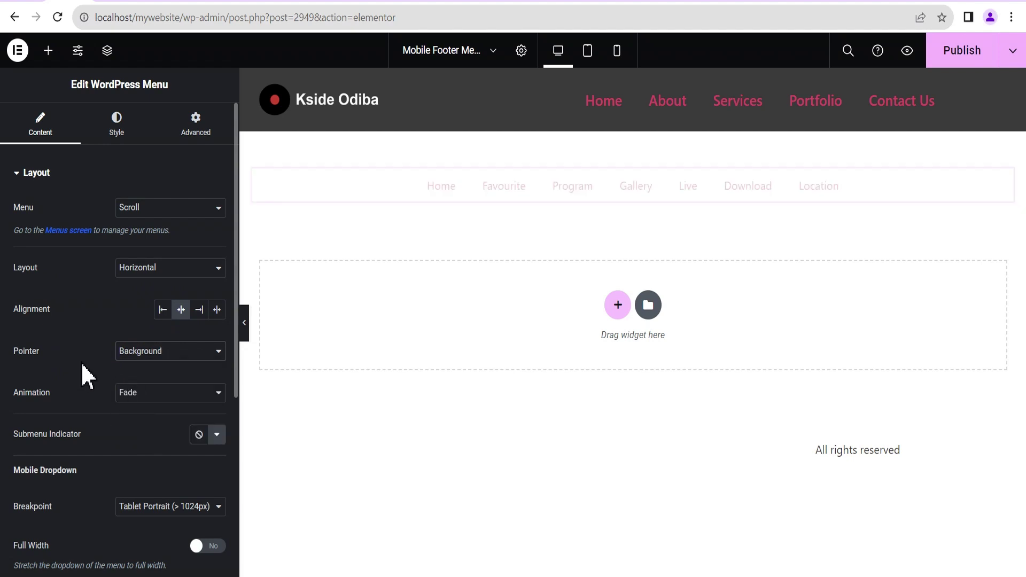
left_click(140, 395)
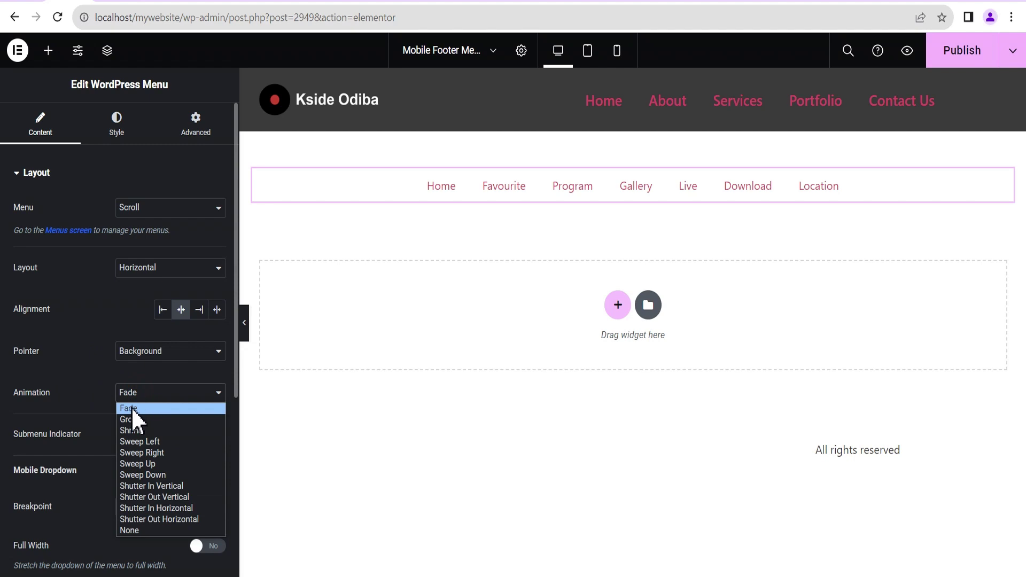
left_click(130, 408)
scroll(82, 376, "down", 3)
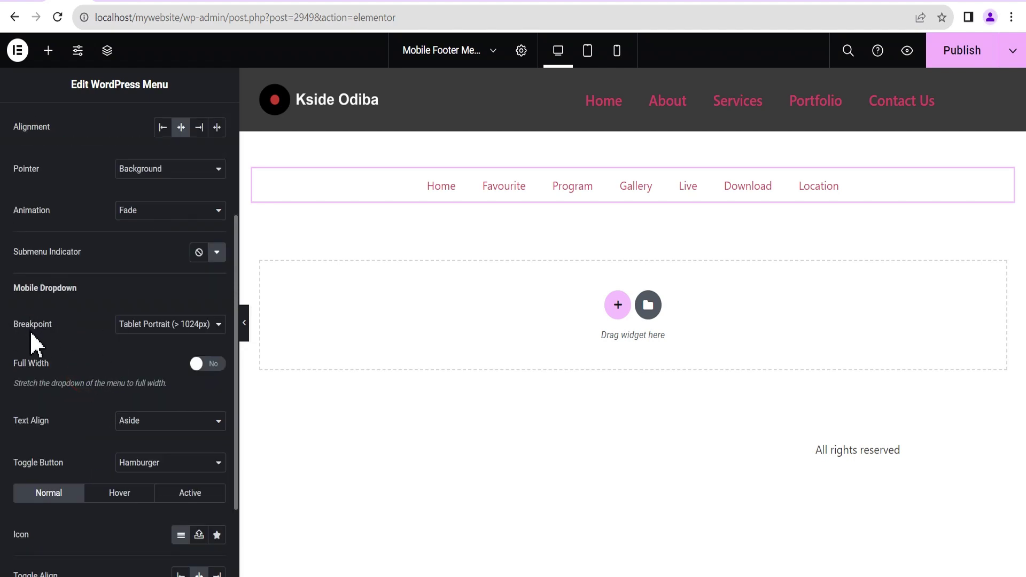
left_click(140, 325)
left_click(136, 357)
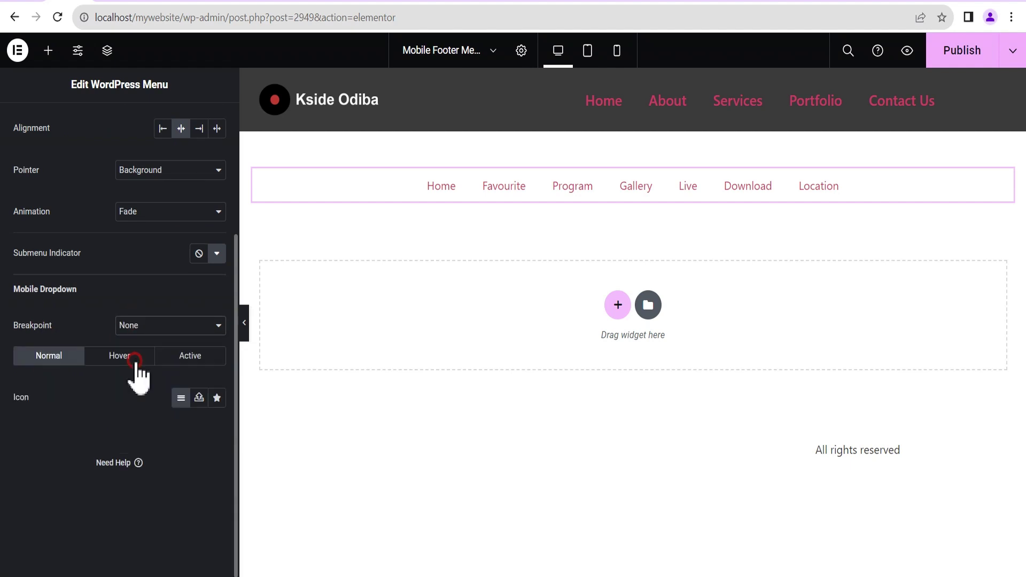
scroll(137, 369, "up", 3)
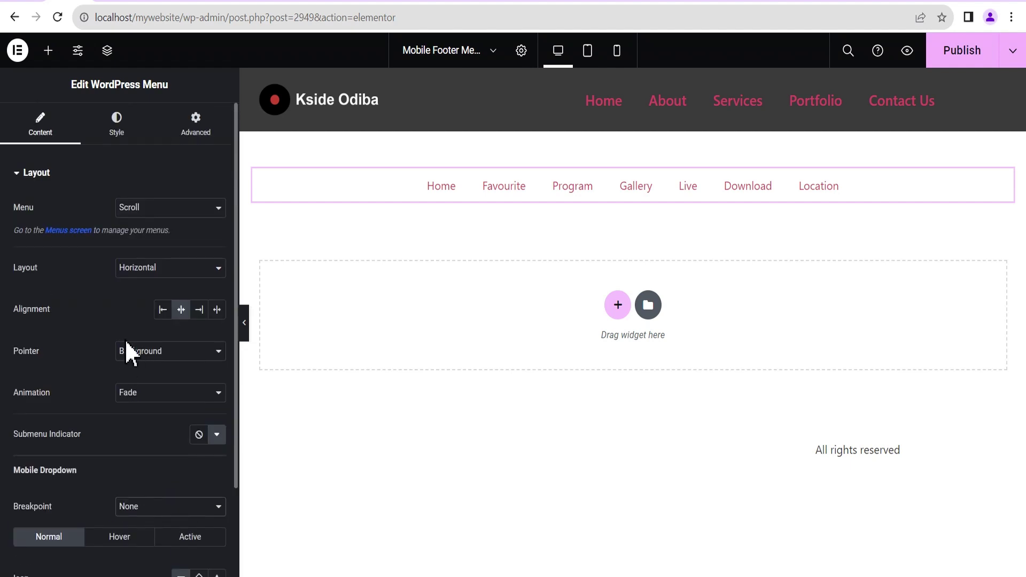
In the Style tab, set the hover Pointer Color to purple #9A00F5.
left_click(116, 127)
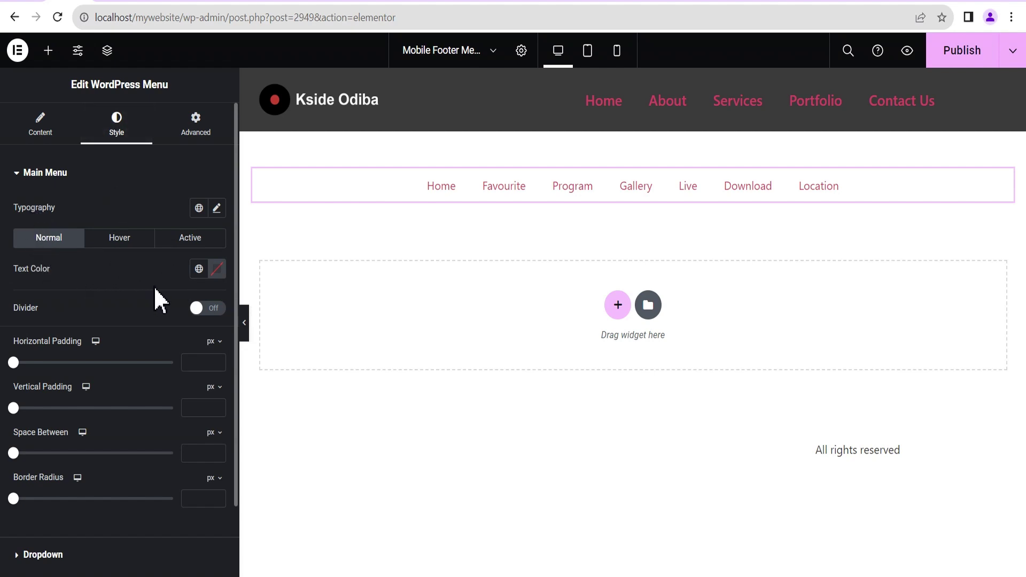
left_click(123, 246)
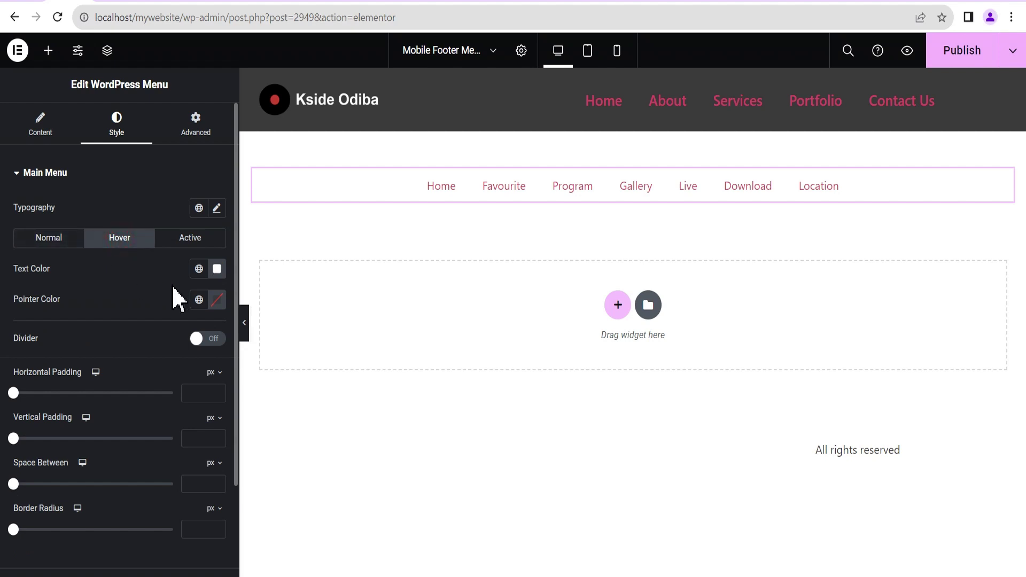
left_click(217, 299)
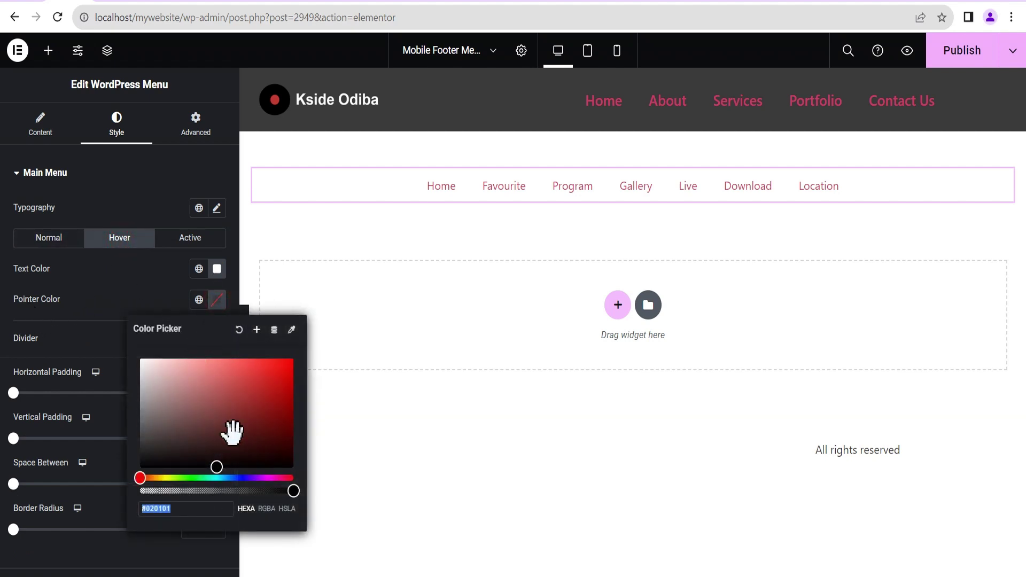
left_click(259, 479)
left_click(259, 478)
left_click(219, 468)
left_click_drag(219, 468, 293, 363)
left_click(126, 273)
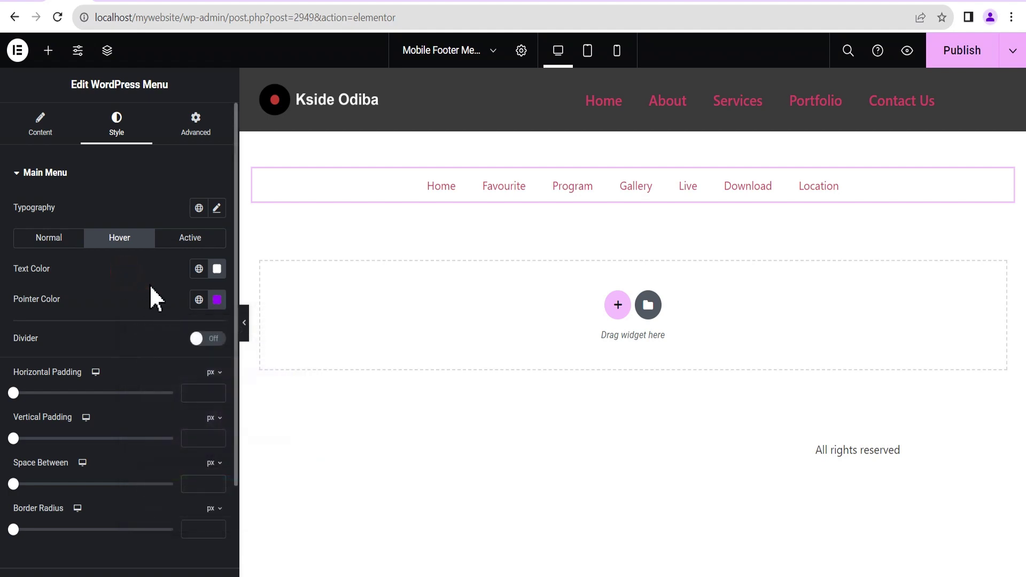
left_click(216, 299)
key("ctrl+c")
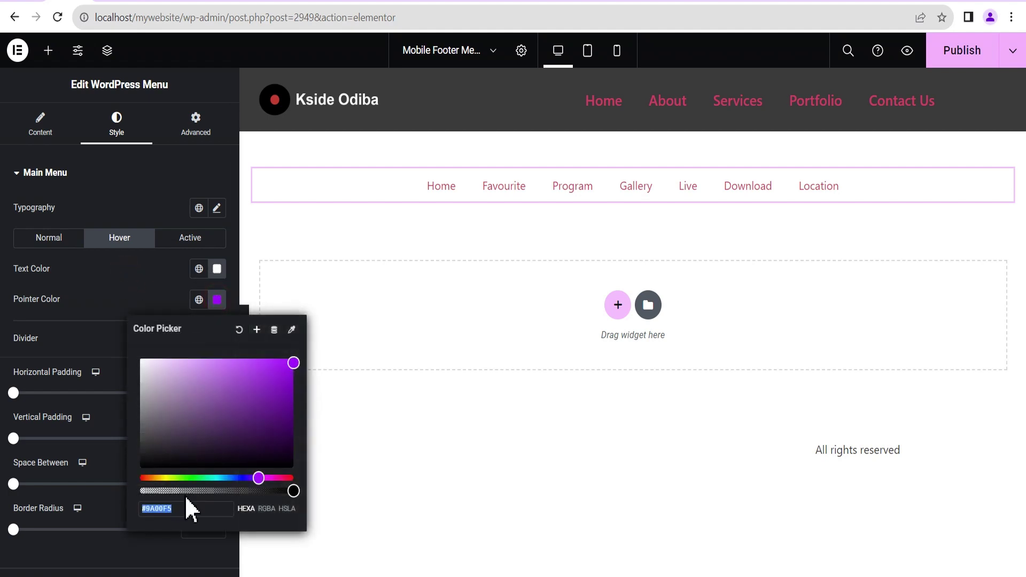
left_click(130, 271)
Give the active state a #9A00F5 pointer color and white #FFFFFF text color.
left_click(190, 238)
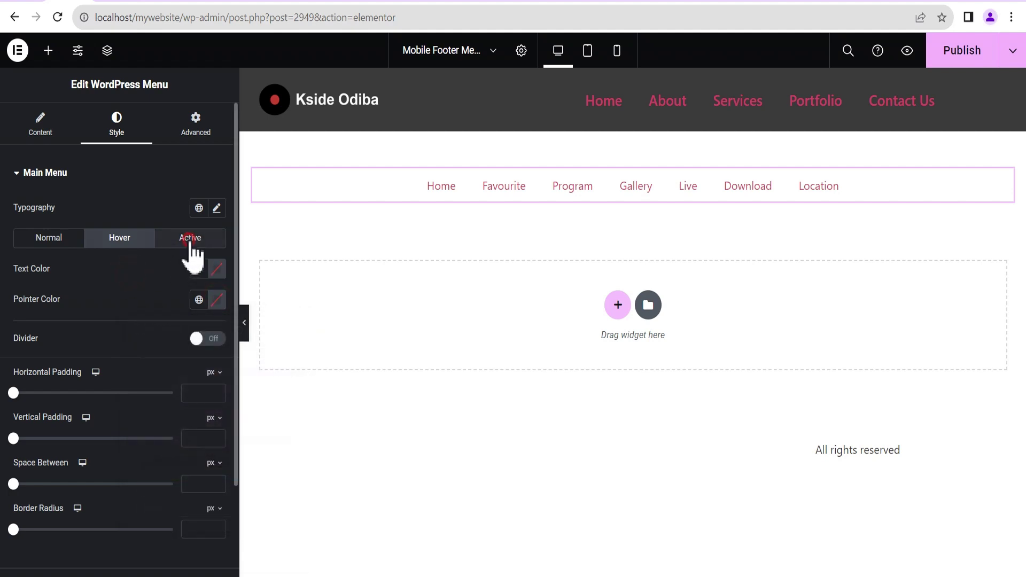
left_click(216, 300)
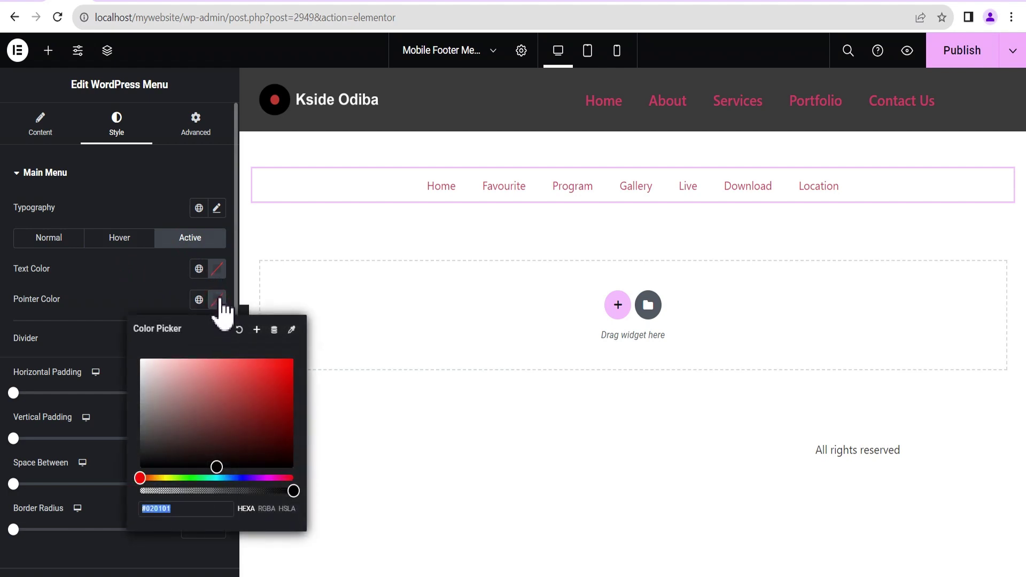
key("ctrl+v")
left_click(215, 269)
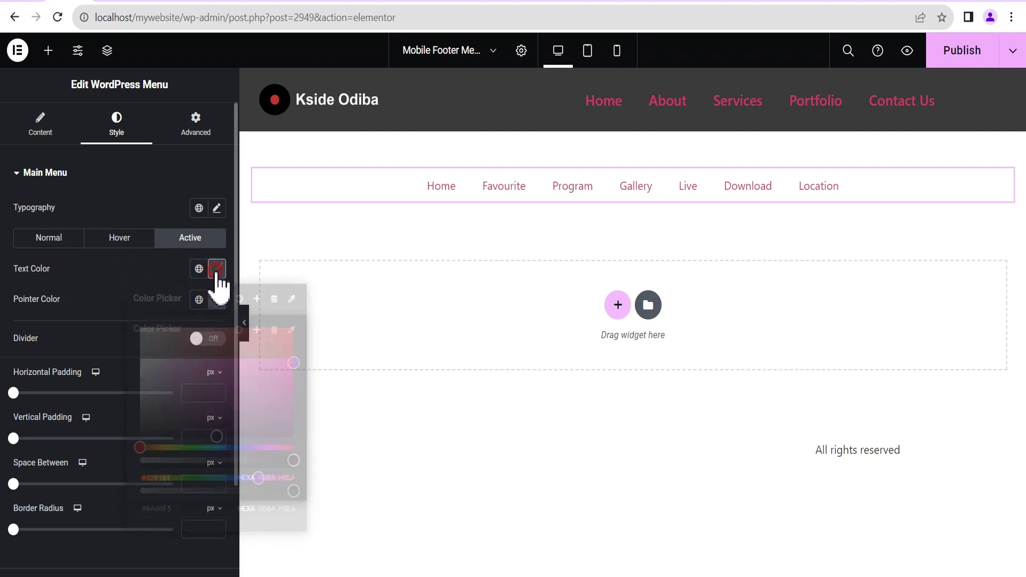
left_click(139, 327)
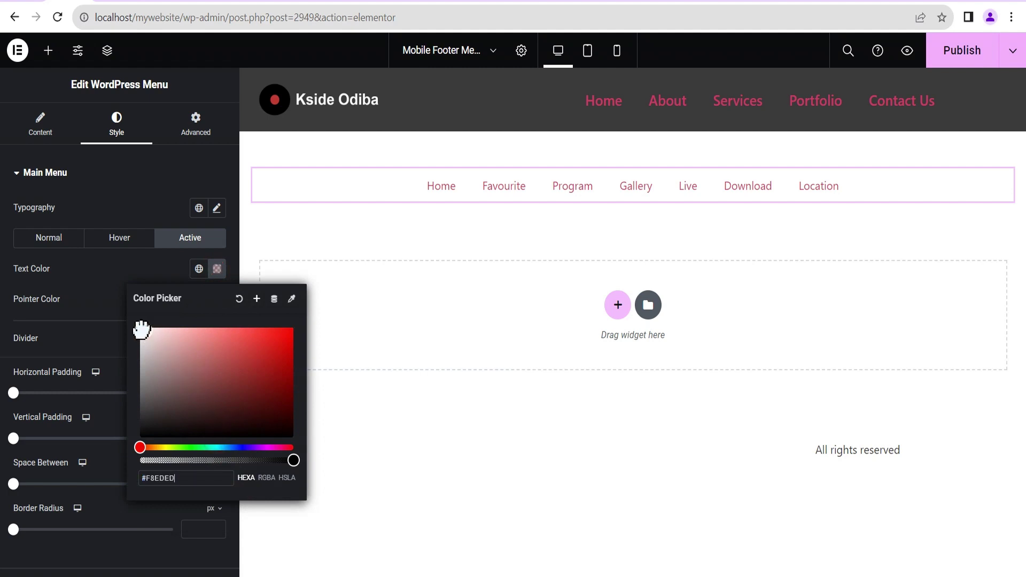
left_click(115, 299)
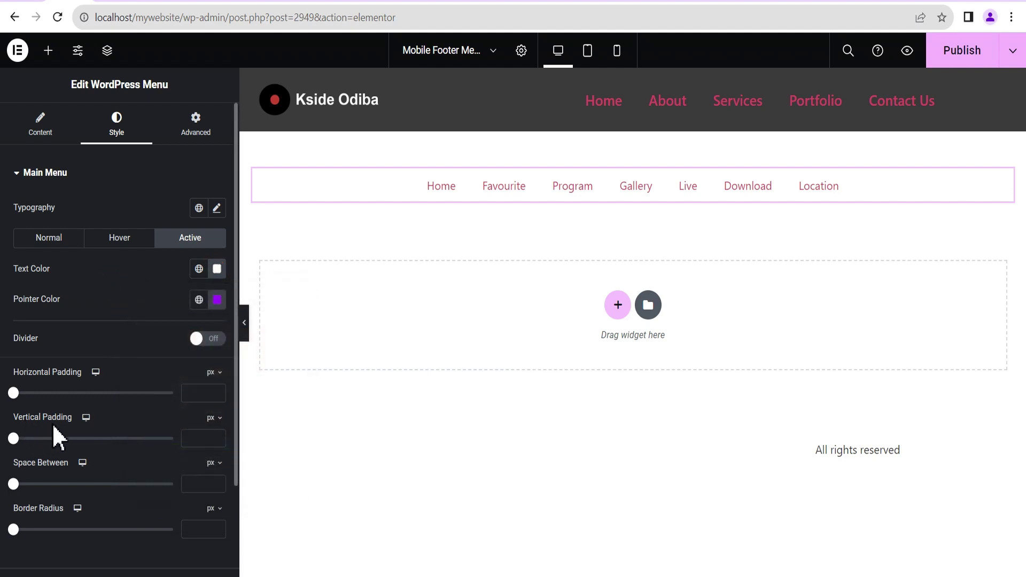
Set the menu items' Vertical Padding to 25 px.
left_click(191, 438)
type("25")
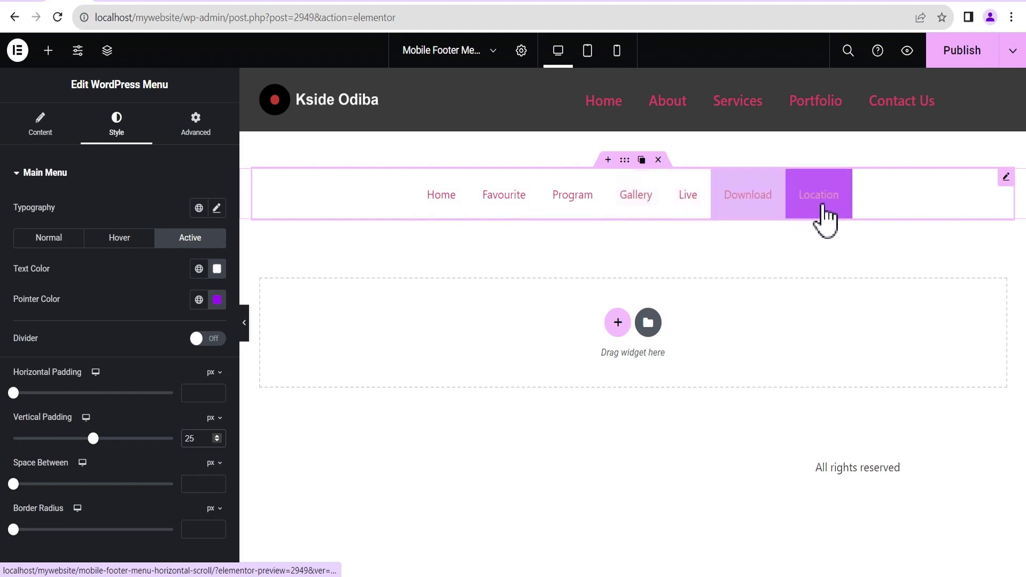
scroll(136, 402, "down", 2)
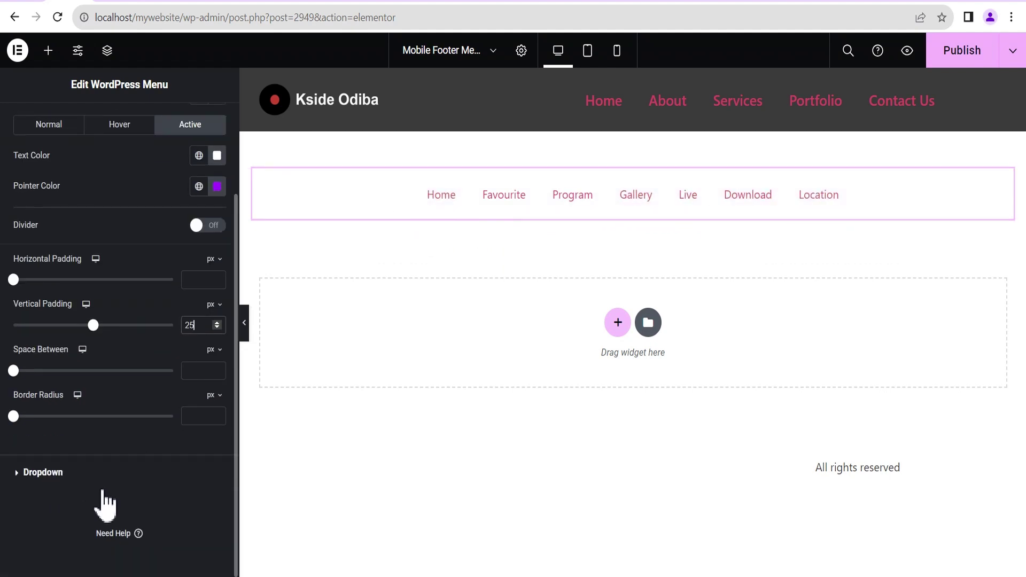
scroll(108, 499, "up", 2)
scroll(128, 428, "down", 2)
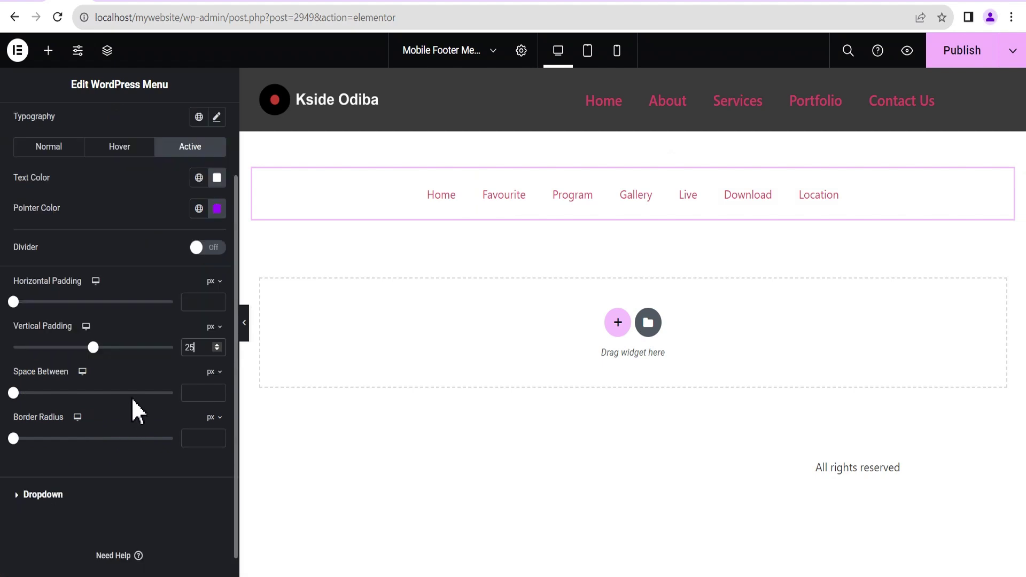
scroll(133, 398, "up", 2)
Expand the widget's Custom CSS under Advanced, then bring up menu code.css in Atom.
left_click(202, 133)
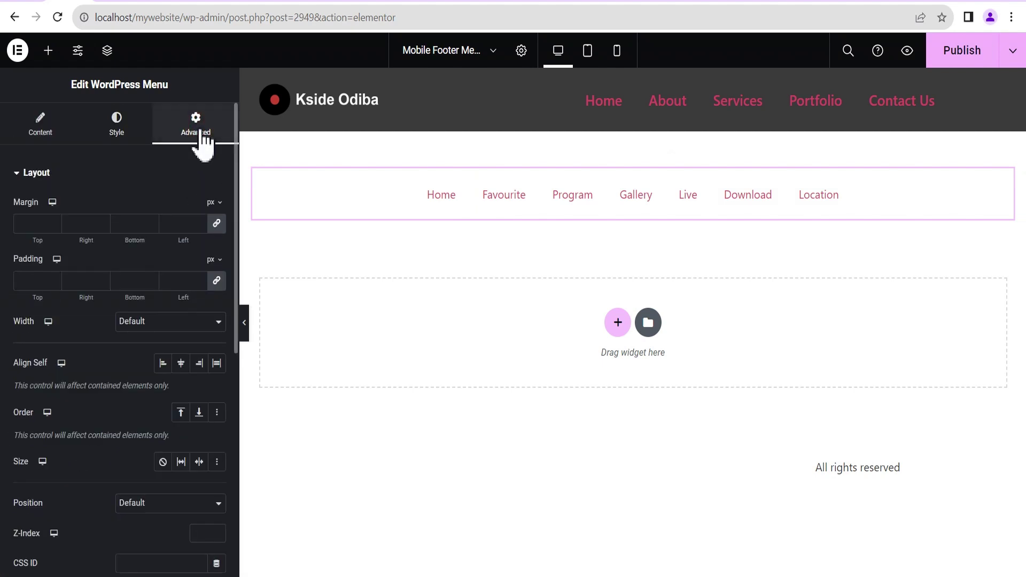
left_click(86, 173)
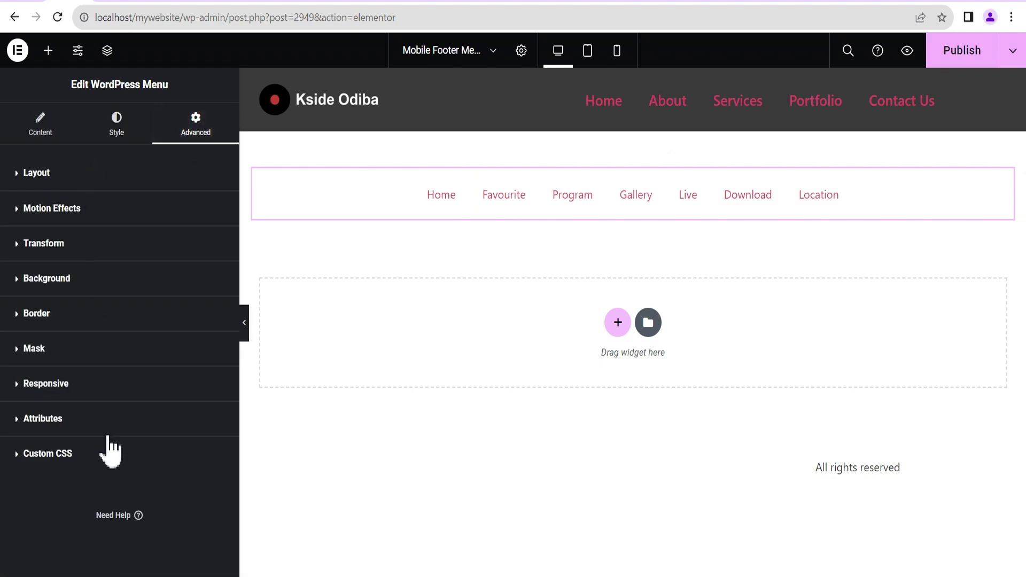
left_click(65, 453)
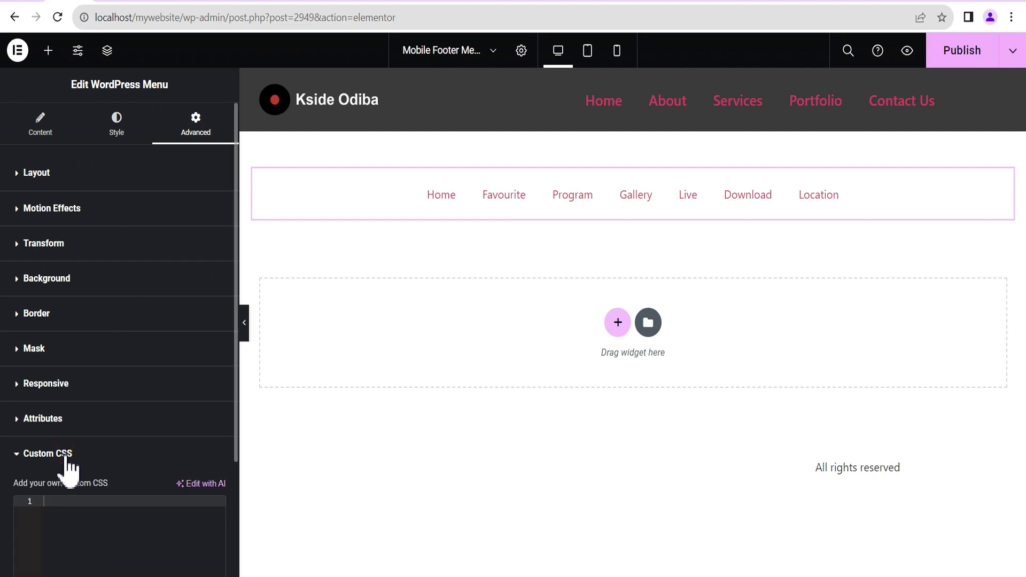
scroll(87, 512, "down", 2)
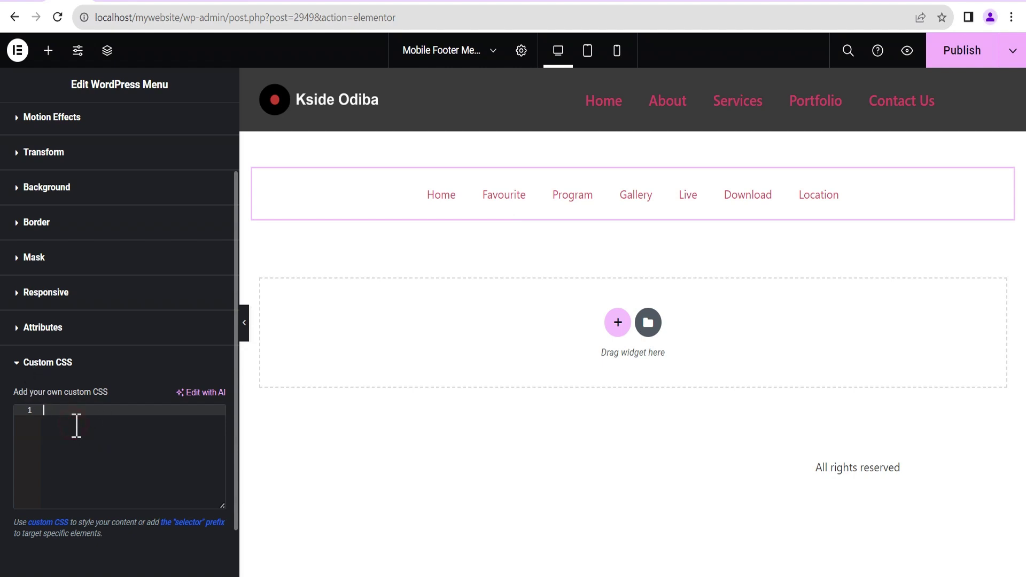
left_click(772, 574)
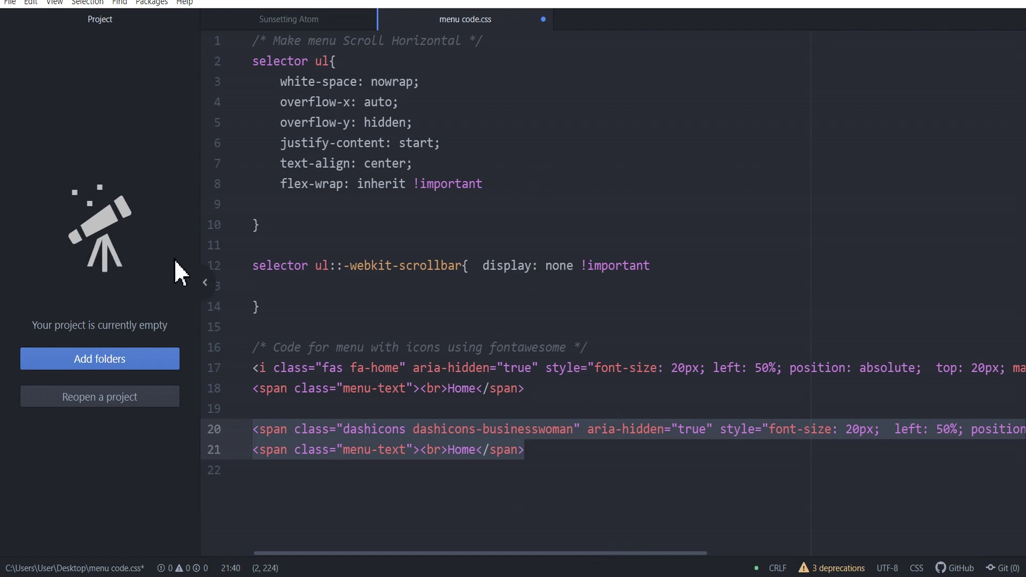
Hide the Project panel, copy the horizontal-scroll CSS on lines 2–14, and return to Chrome.
left_click(205, 282)
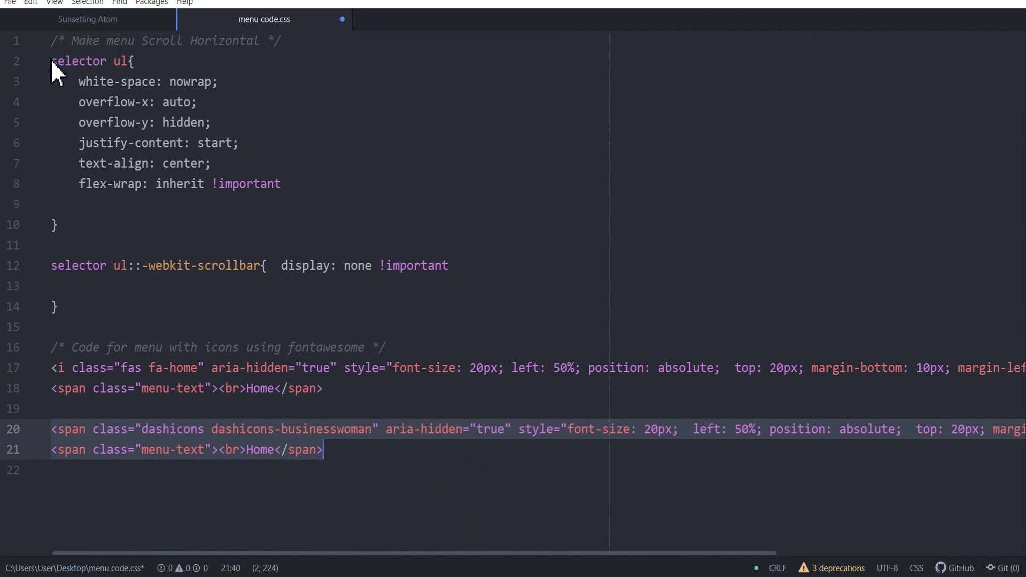
left_click_drag(51, 61, 61, 306)
key("ctrl+c")
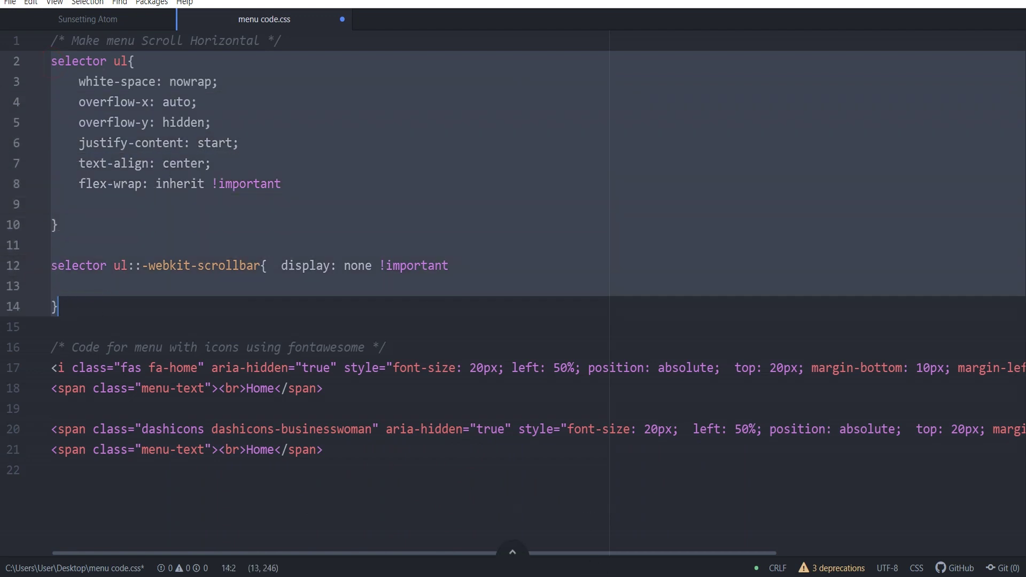
key("alt+Tab")
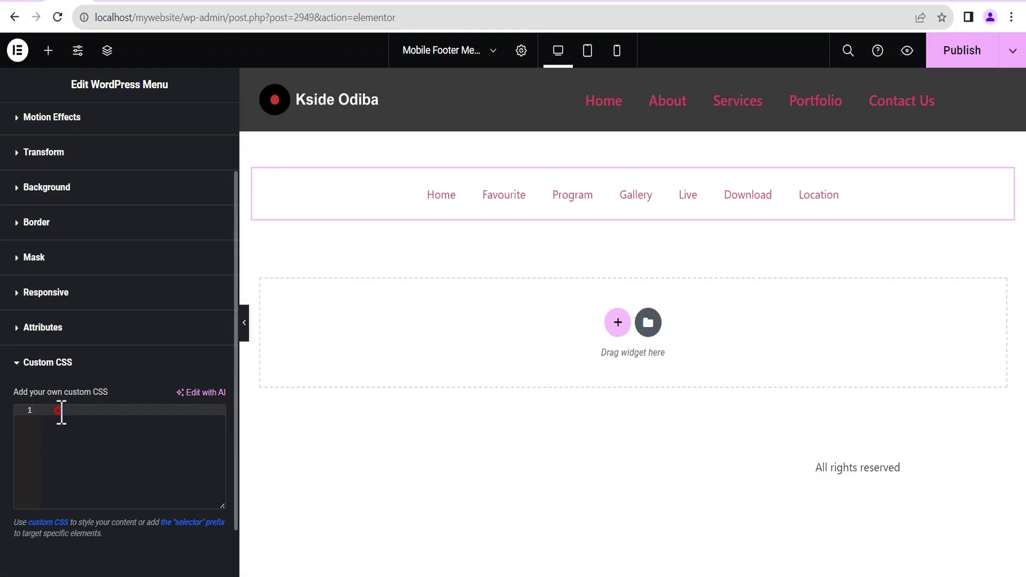
Paste the horizontal-scroll CSS into the widget's Custom CSS box and publish the page.
key("ctrl+v")
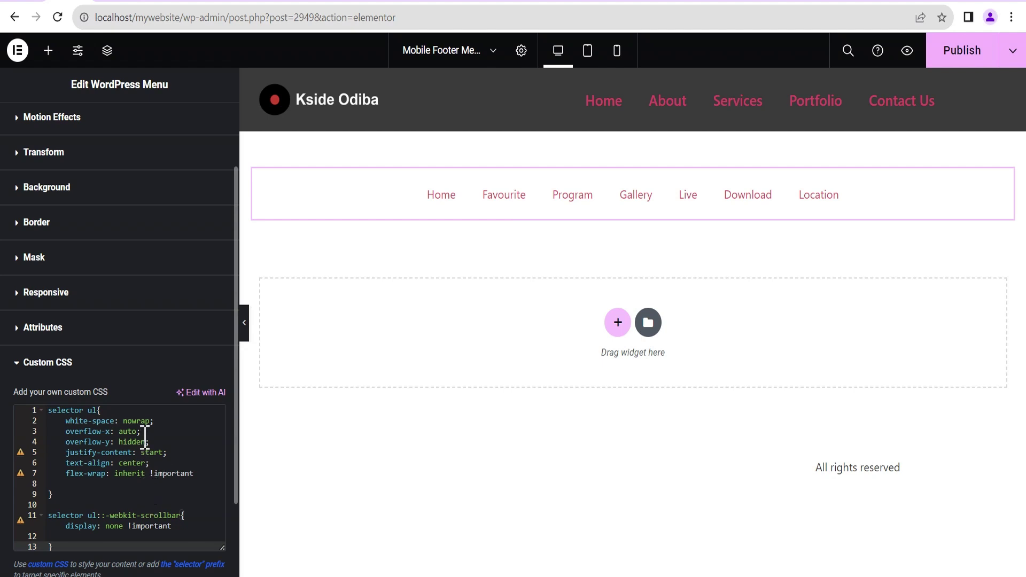
scroll(145, 438, "up", 2)
left_click(956, 56)
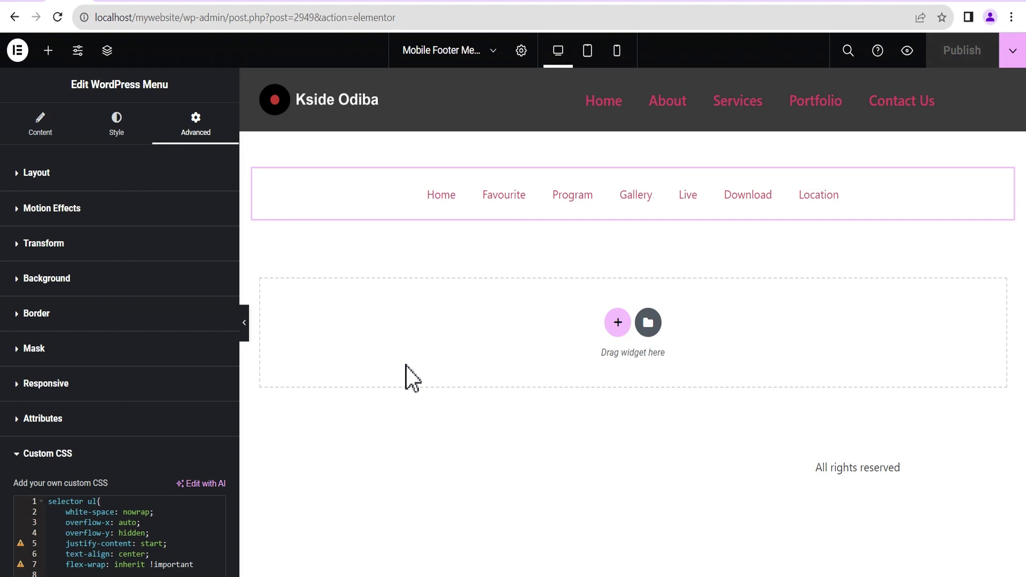
left_click(48, 2)
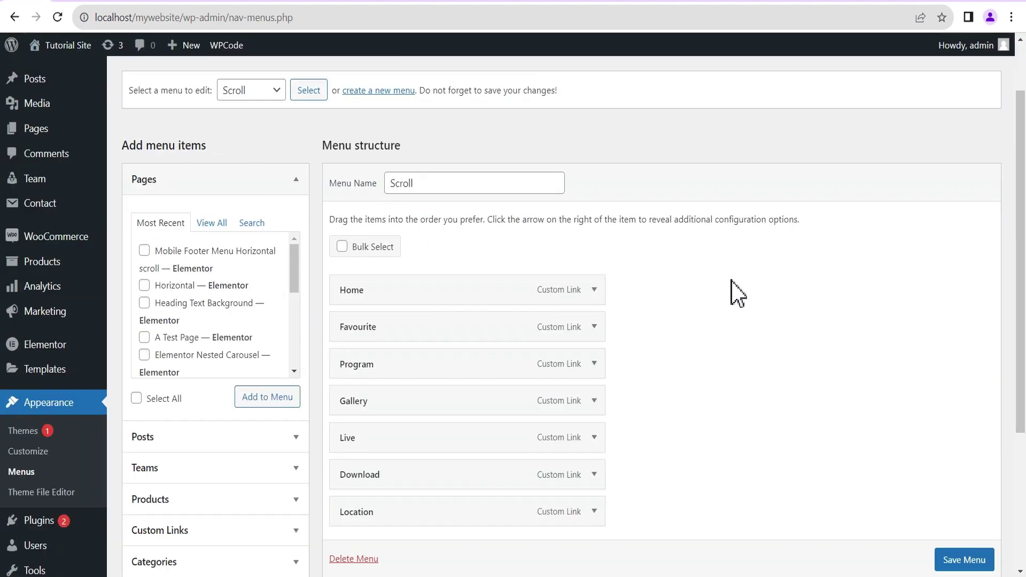
left_click(69, 2)
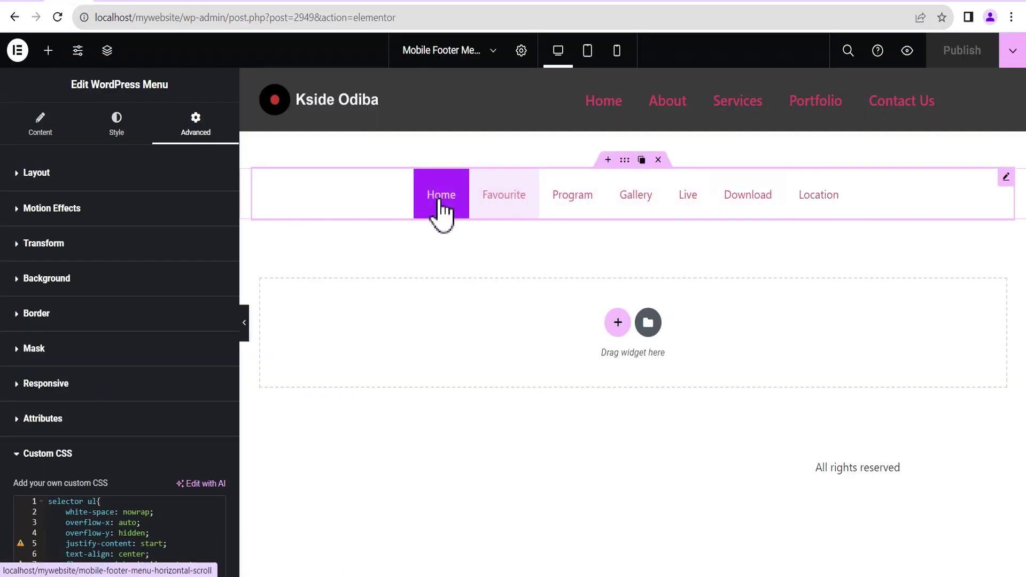
left_click(21, 2)
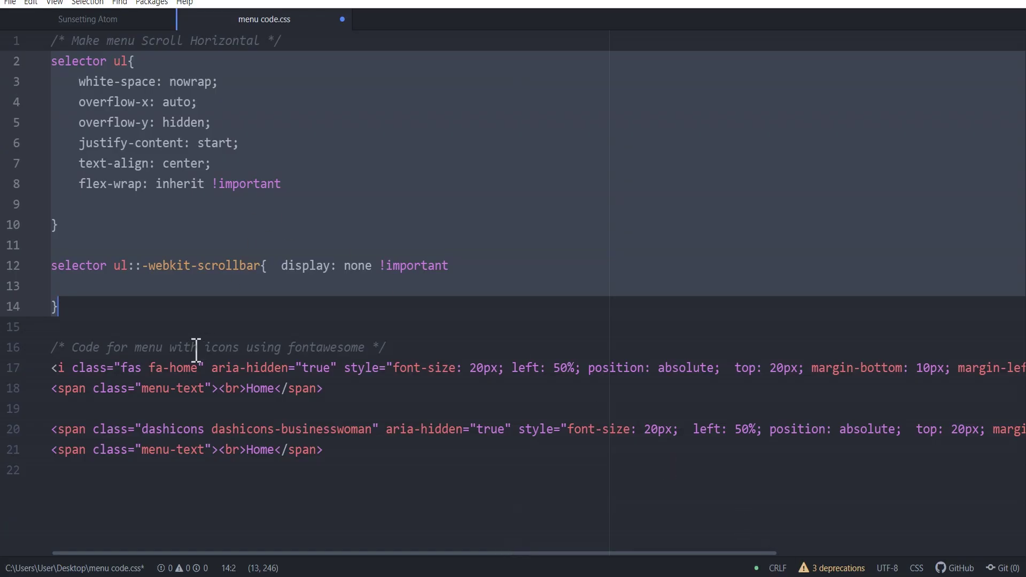
Copy the Font Awesome home-icon and Home label markup from lines 17–18 in Atom.
left_click(94, 352)
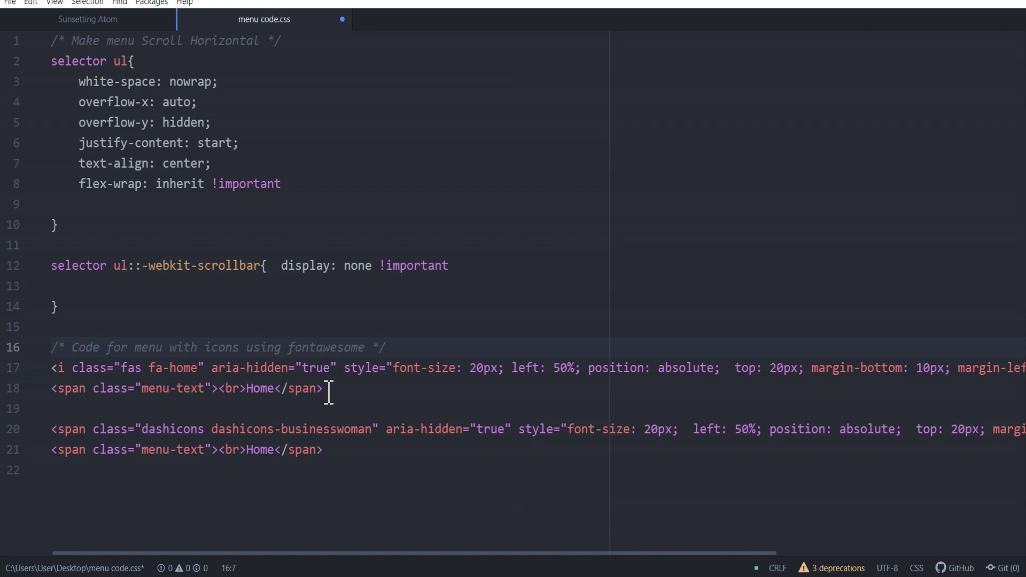
left_click_drag(51, 367, 328, 392)
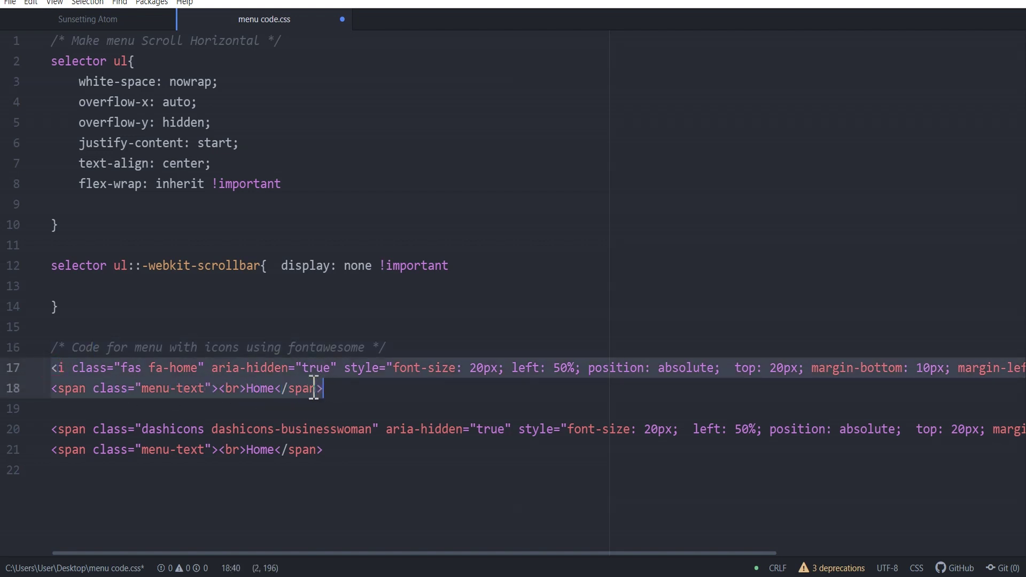
right_click(314, 389)
left_click(327, 232)
key("alt+Tab")
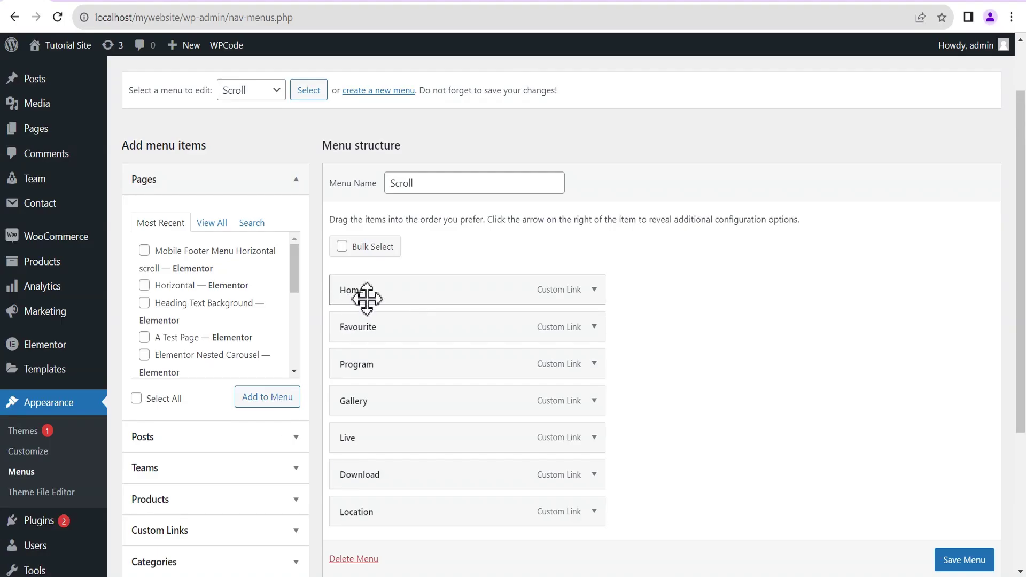
Replace the Home item's Navigation Label with the home-icon markup, dropping the duplicate Home.
left_click(593, 292)
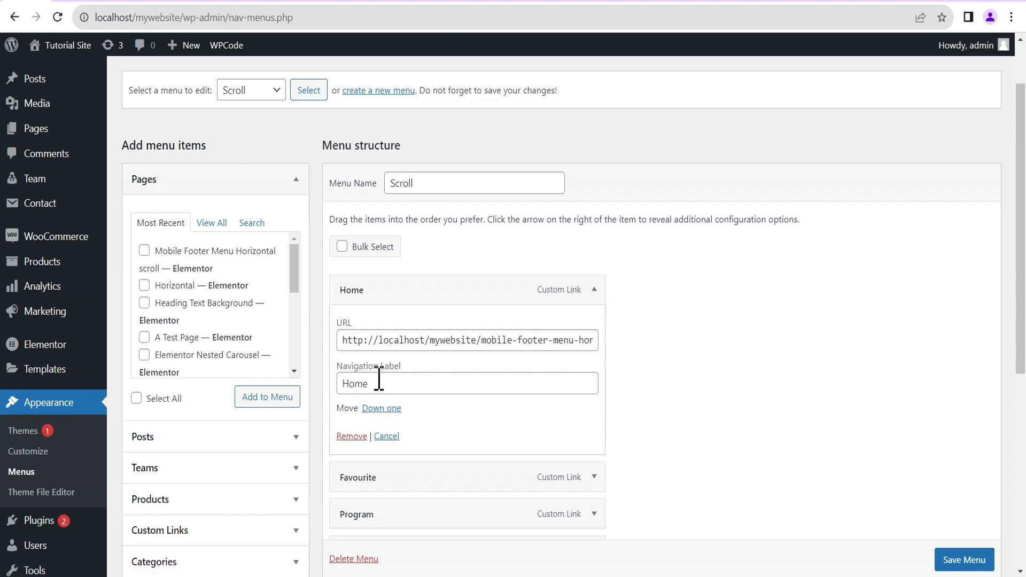
left_click(341, 384)
key("ctrl+v")
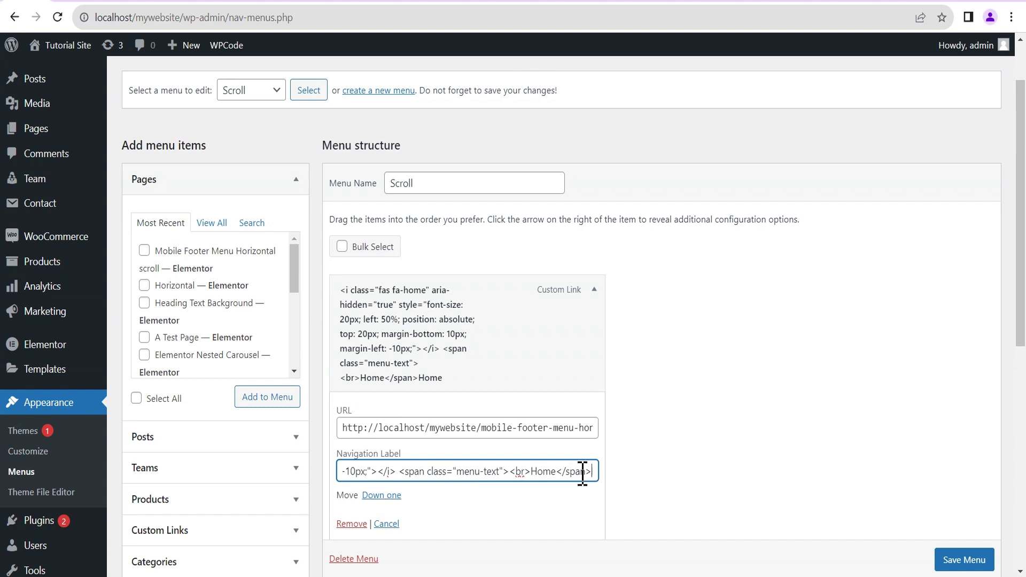
left_click_drag(592, 472, 599, 471)
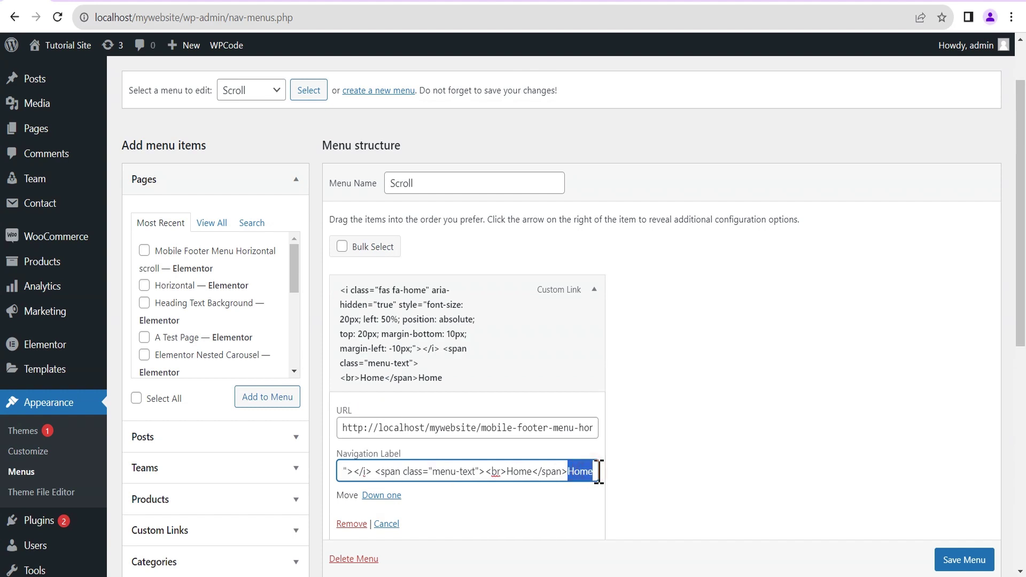
key("BackSpace")
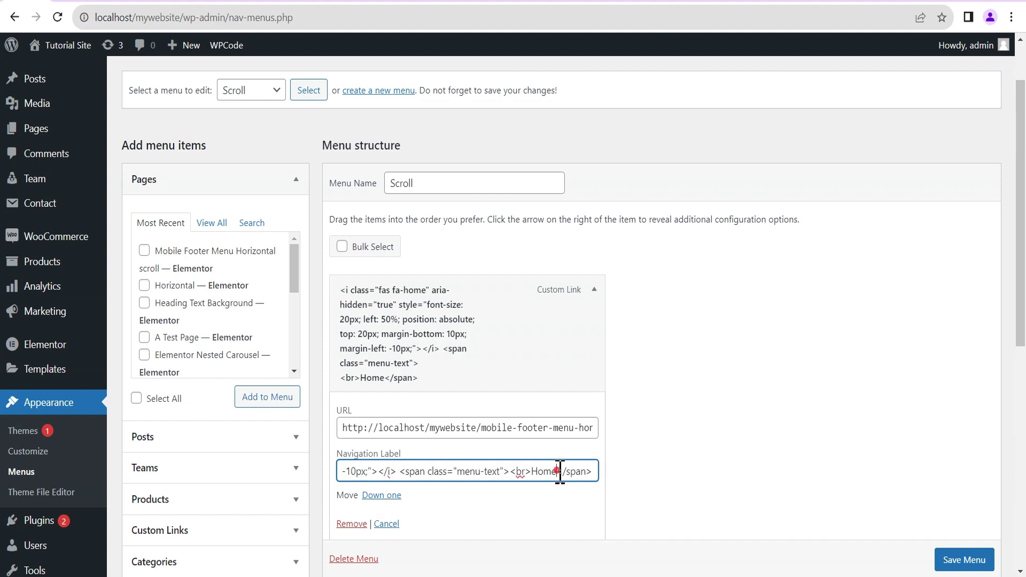
left_click_drag(559, 471, 536, 472)
key("Right")
key("ctrl+Tab")
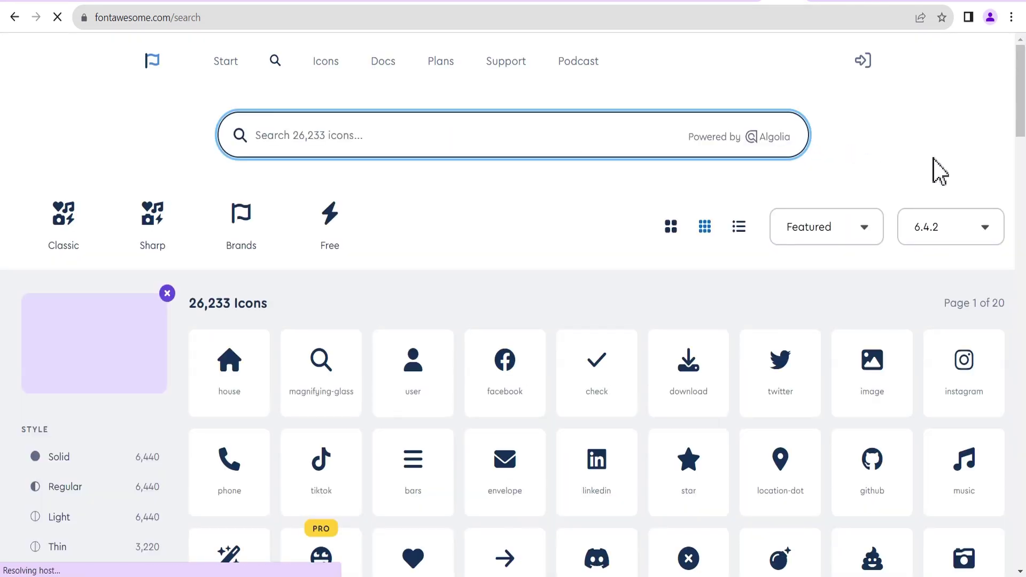
Scroll through the Font Awesome icon gallery, then return to the Elementor editor.
scroll(384, 321, "down", 3)
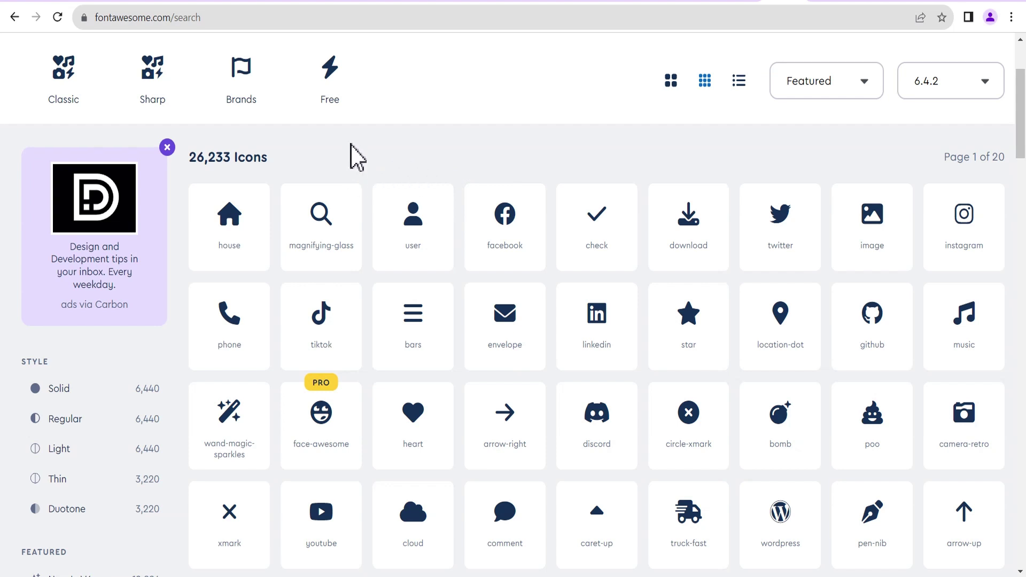
left_click(68, 3)
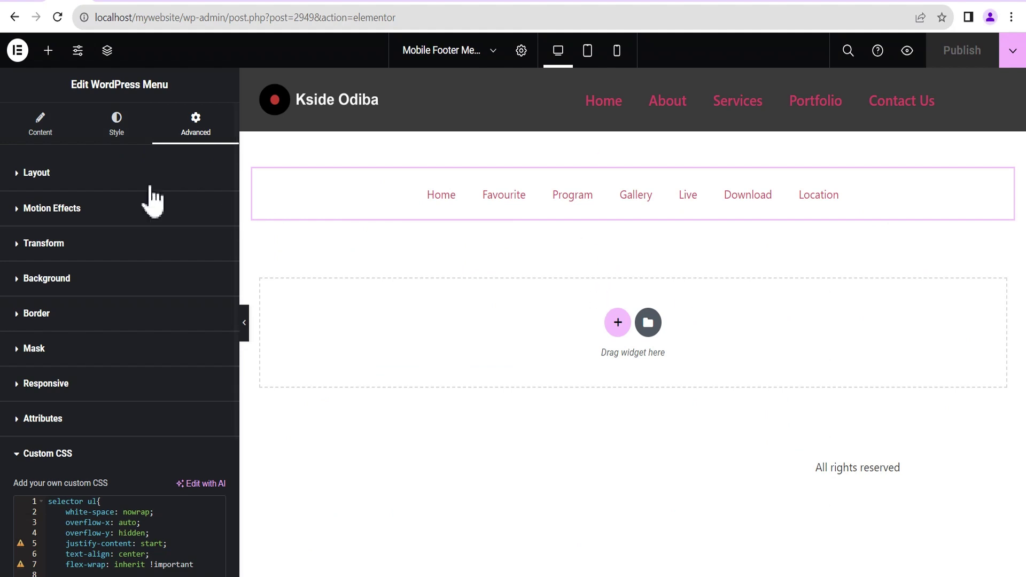
Drag an Icon widget below the navigation menu and open its star icon's library.
left_click(48, 50)
scroll(85, 337, "down", 5)
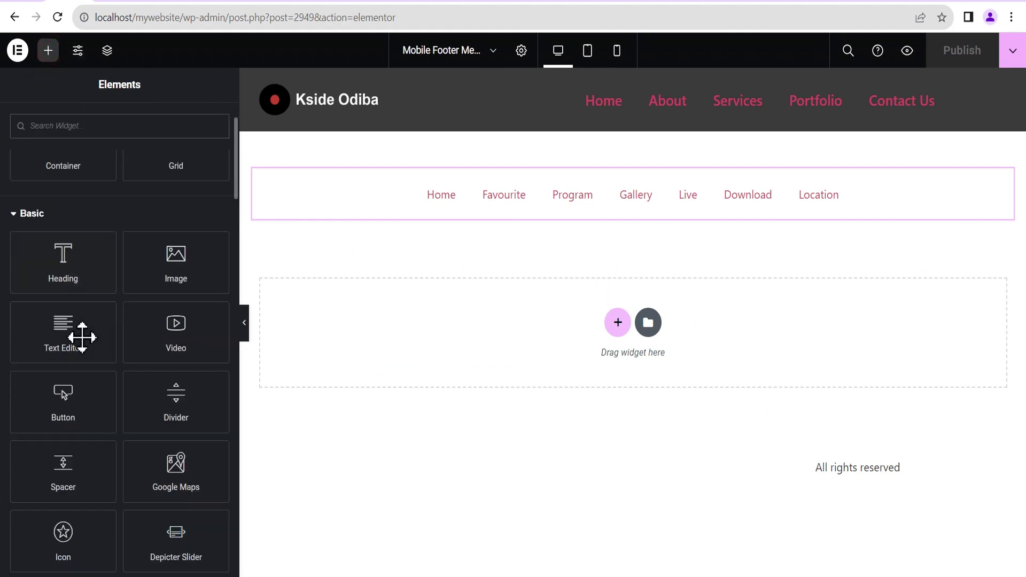
left_click_drag(81, 339, 683, 227)
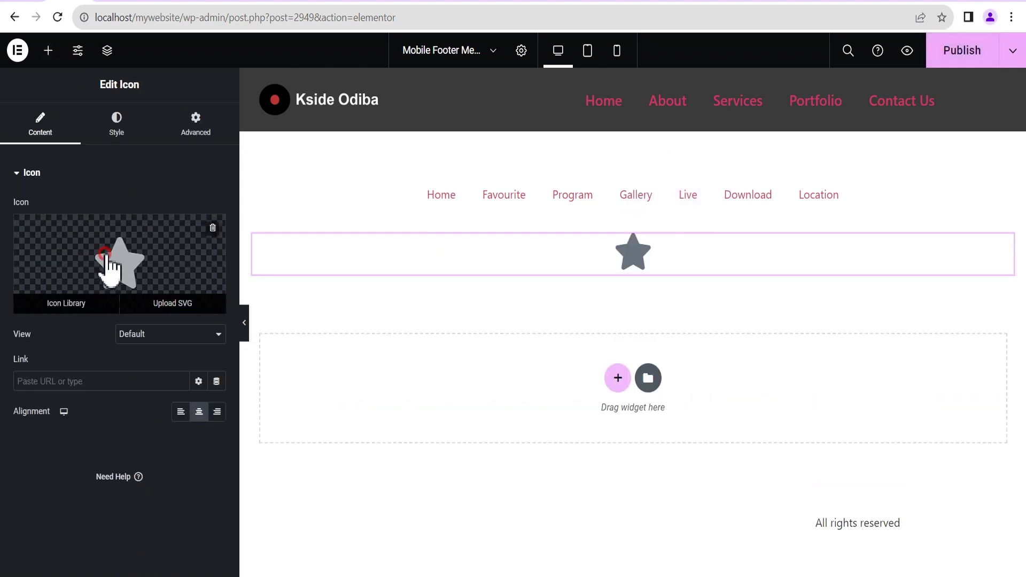
left_click(107, 270)
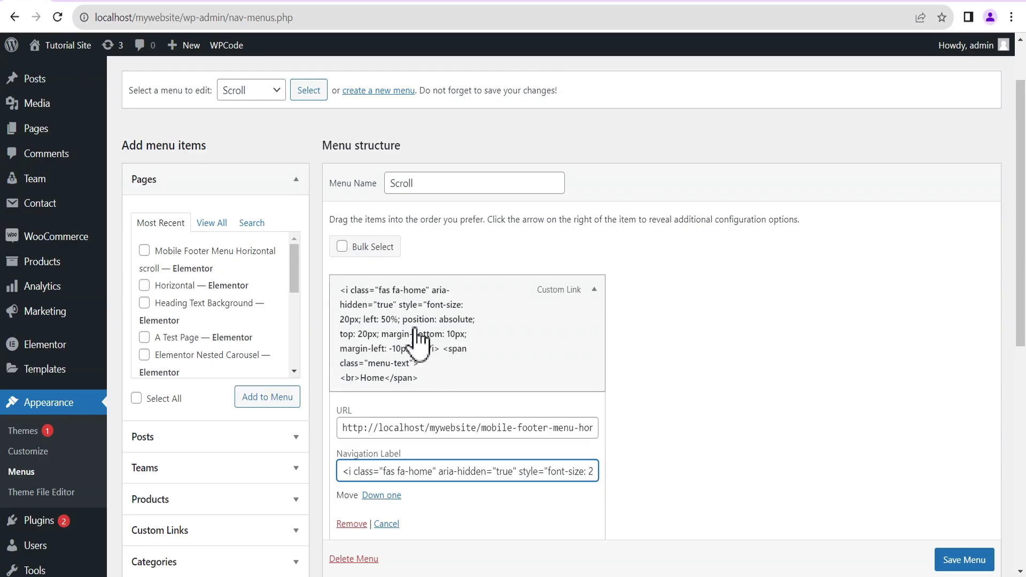
Copy the Home item's icon label HTML into the Favourite item's Navigation Label.
scroll(508, 357, "down", 3)
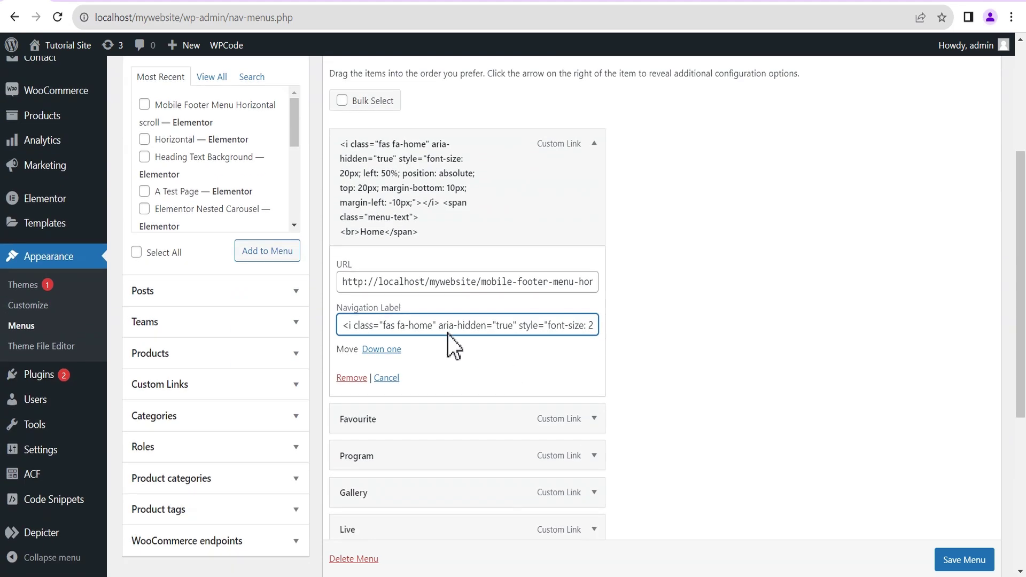
triple_click(427, 324)
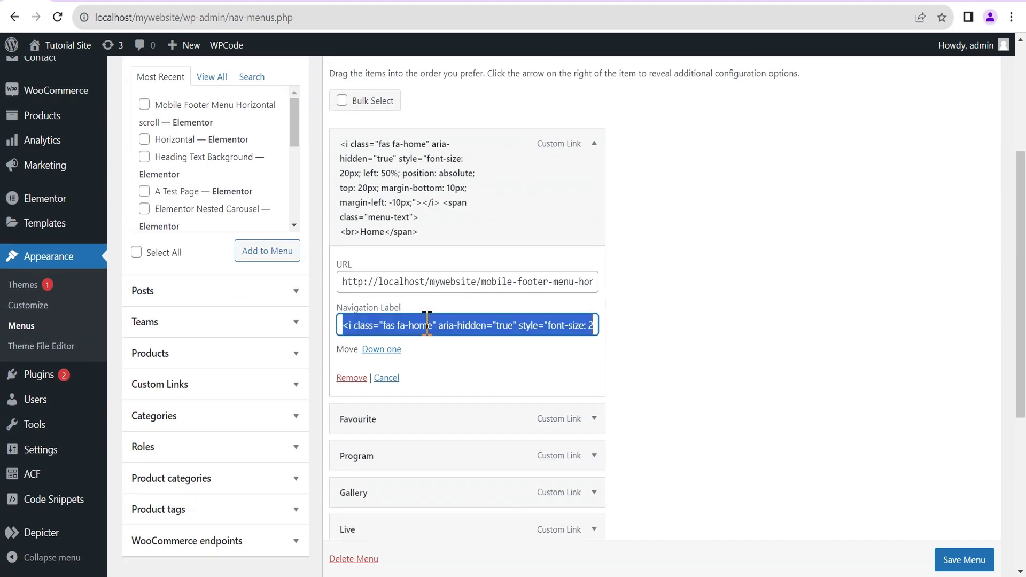
scroll(435, 331, "down", 2)
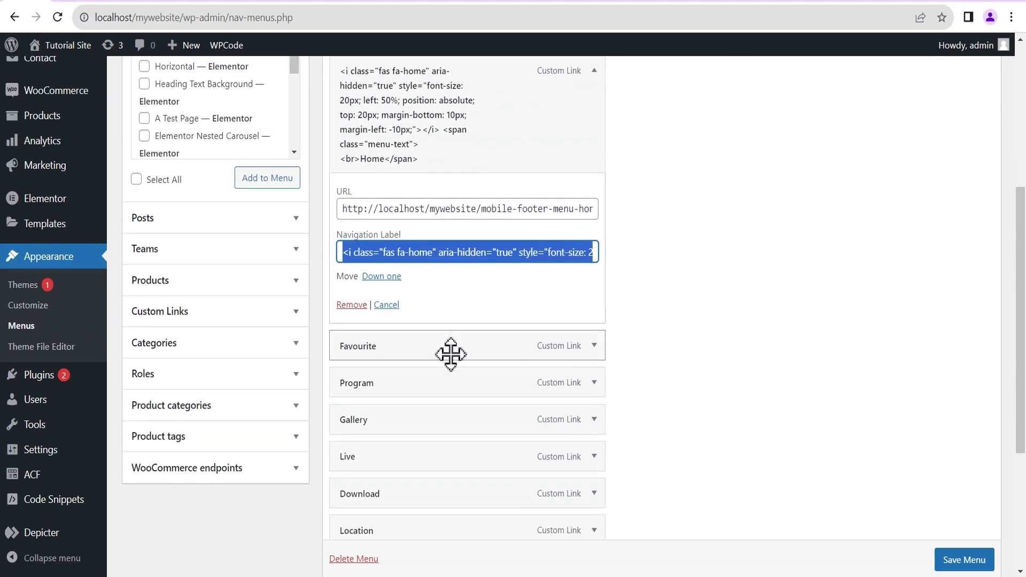
left_click(594, 346)
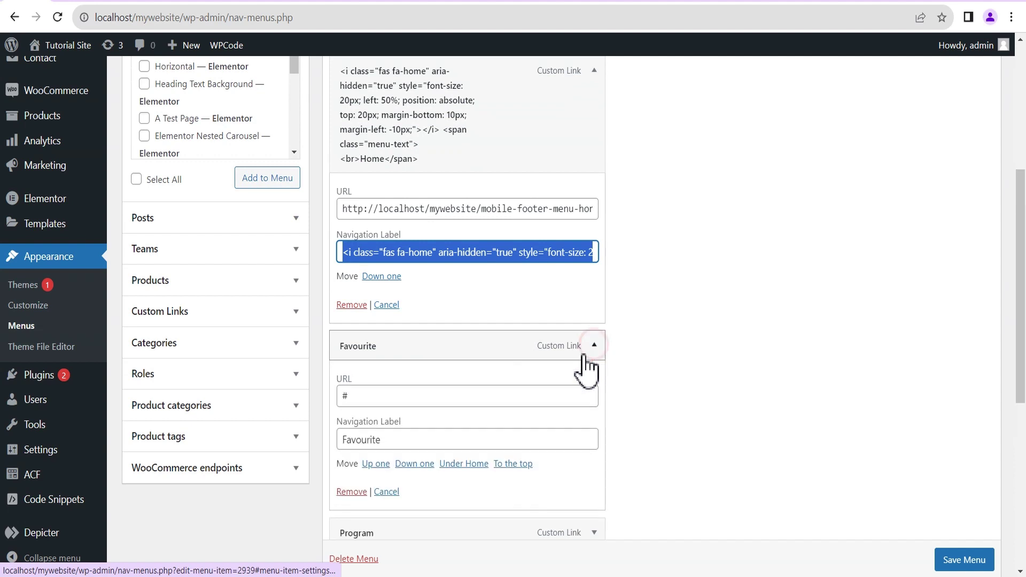
left_click(342, 441)
key("ctrl+v")
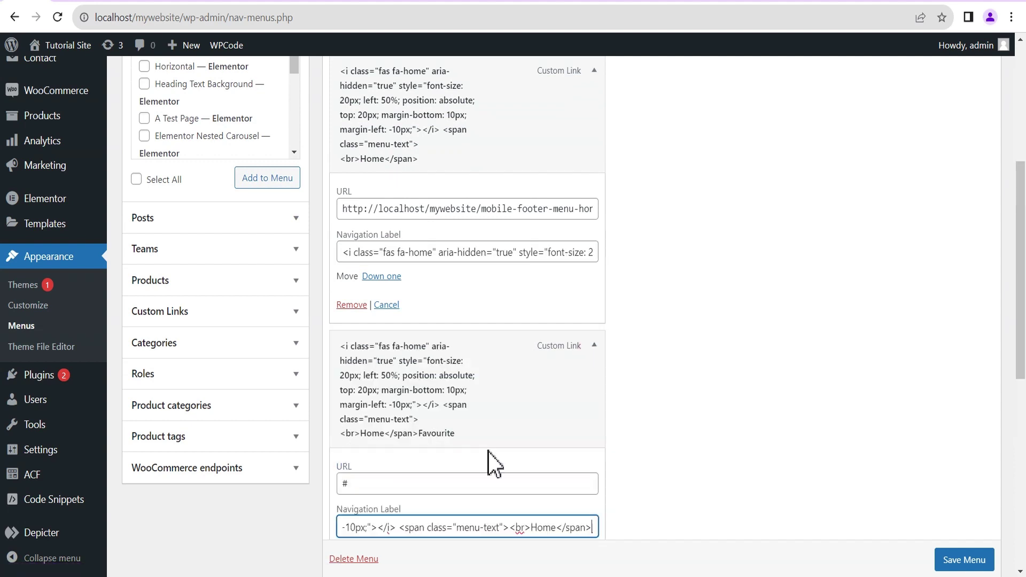
Replace Home with Favourite in the pasted label and select its fas fa-home class.
double_click(587, 527)
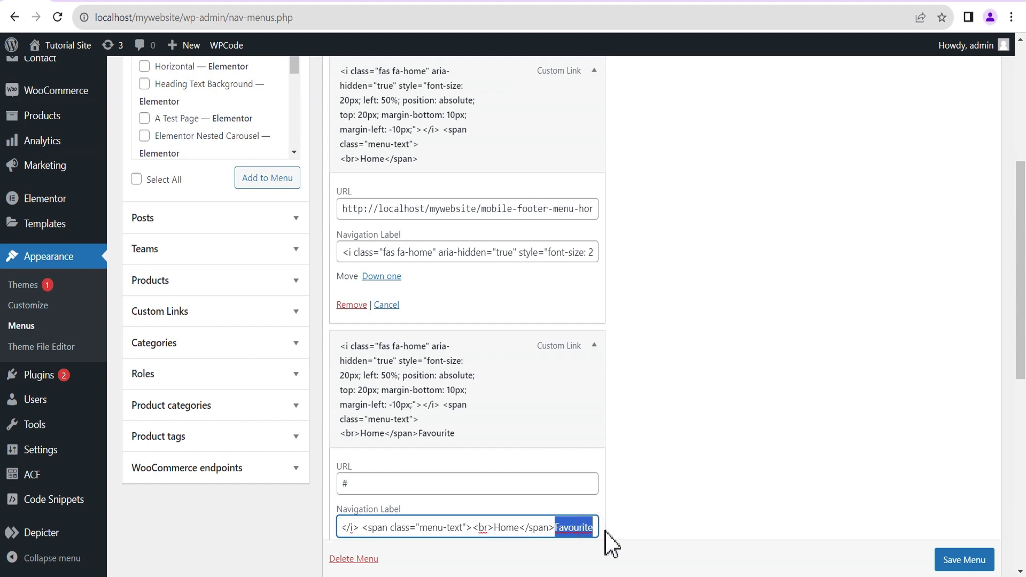
key("BackSpace")
left_click_drag(558, 527, 532, 528)
type("Favourite")
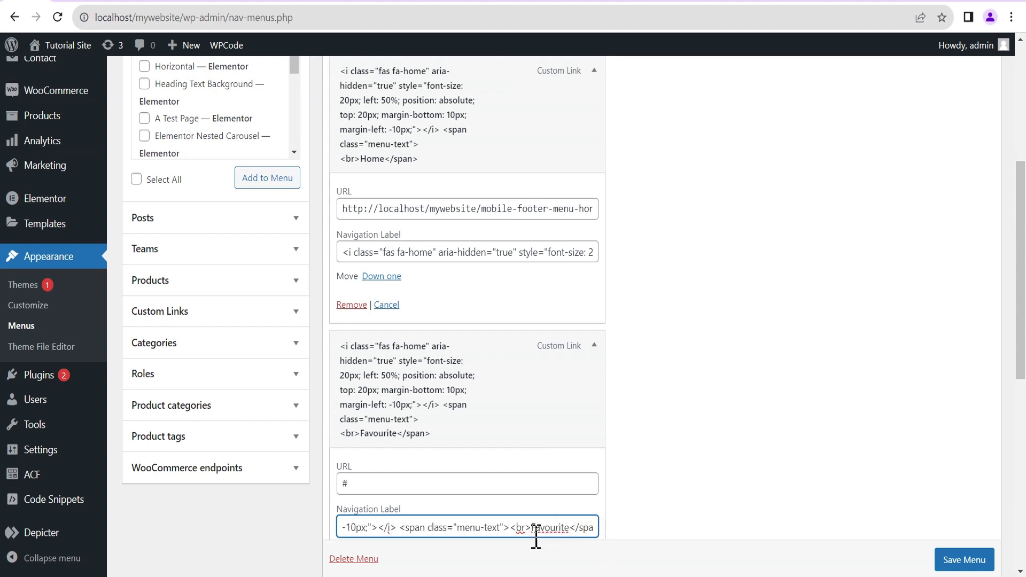
left_click_drag(464, 526, 322, 530)
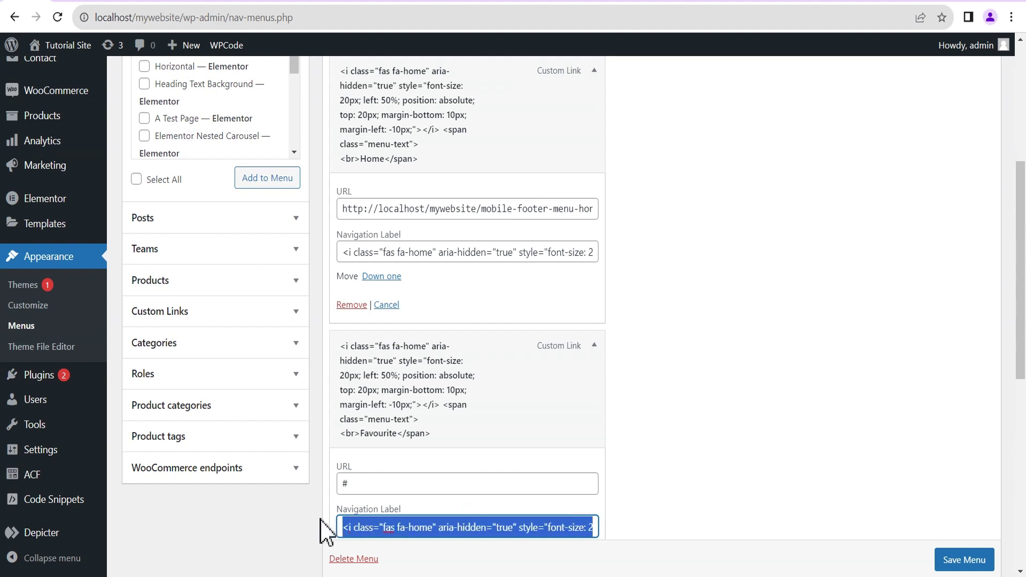
left_click(396, 528)
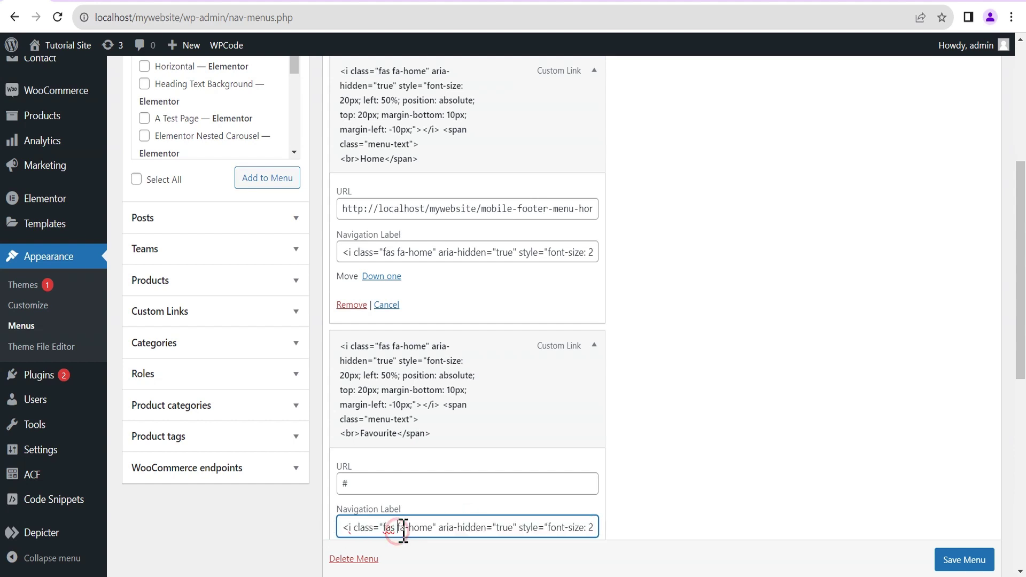
left_click_drag(383, 528, 428, 529)
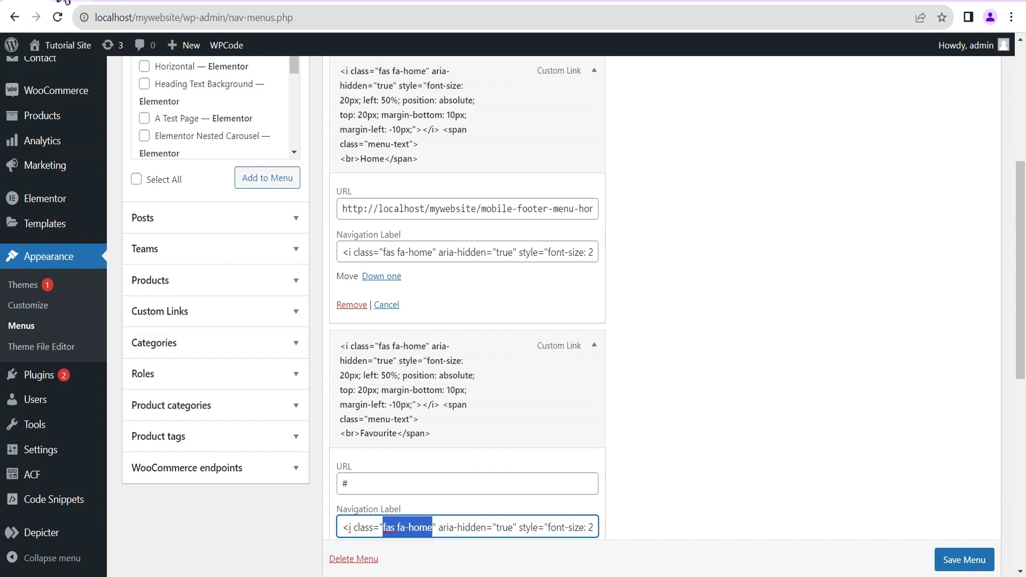
left_click(63, 1)
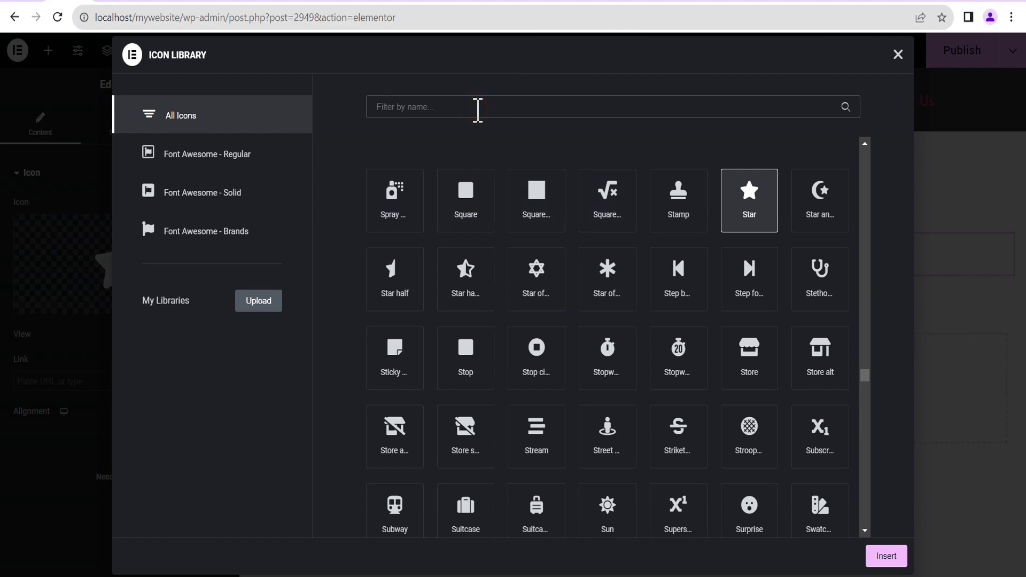
Search the Icon Library by name for 'heart' icons.
type("heart")
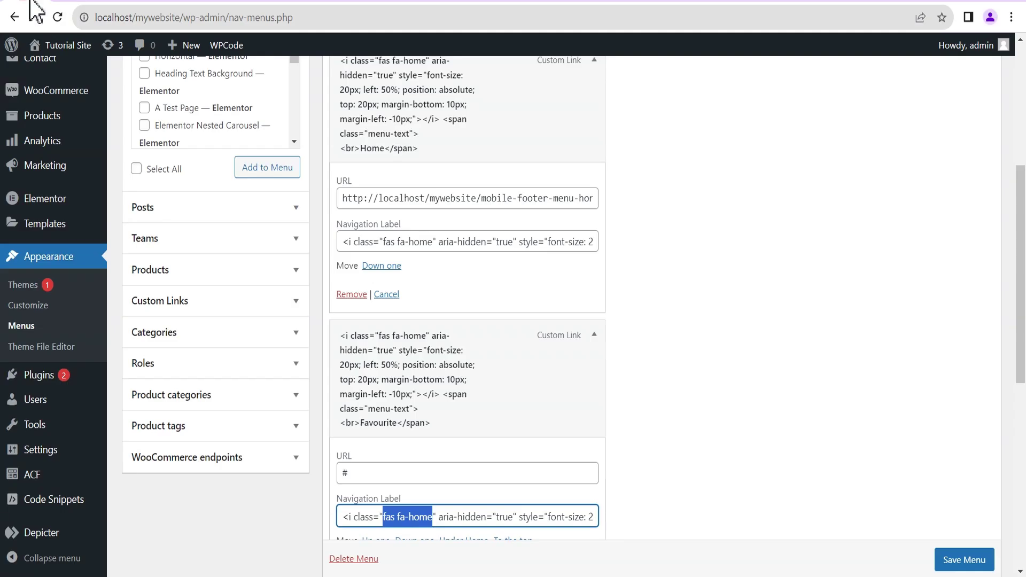
Change Favourite's icon class from fa-home to fa-heart and copy its label markup.
left_click(433, 516)
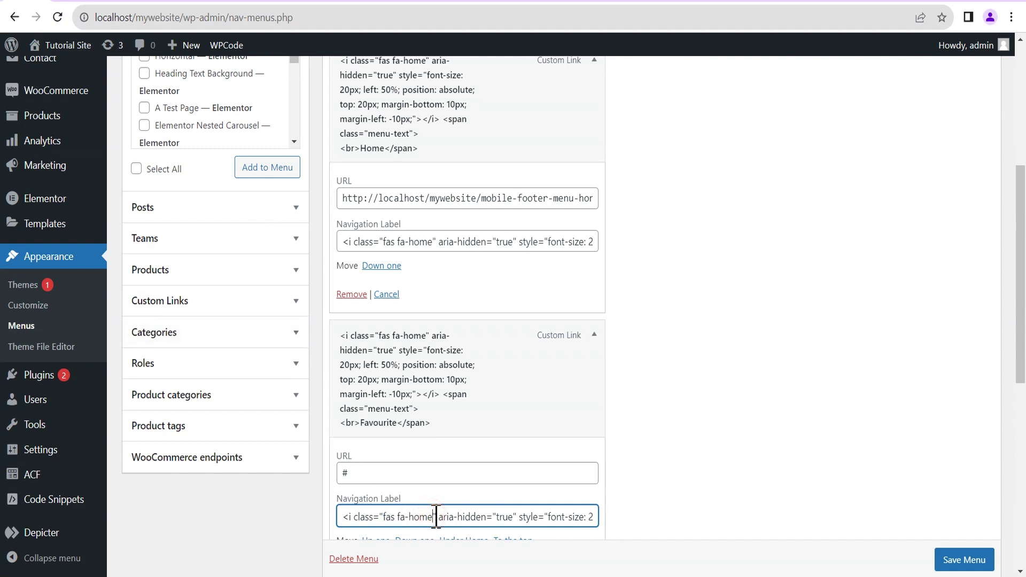
key("BackSpace")
key("BackSpace")
key("BackSpace")
type("eart")
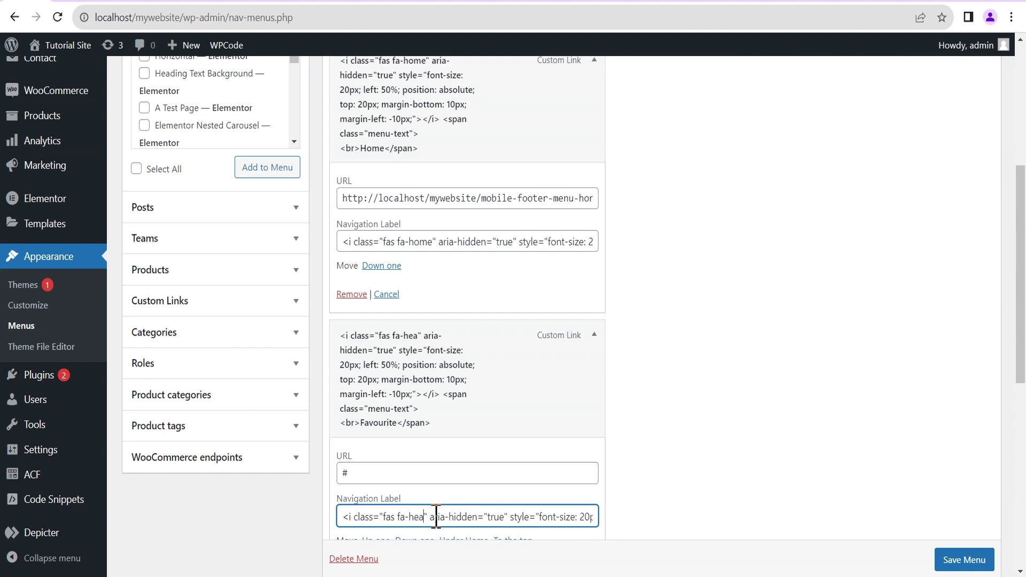
scroll(440, 473, "down", 3)
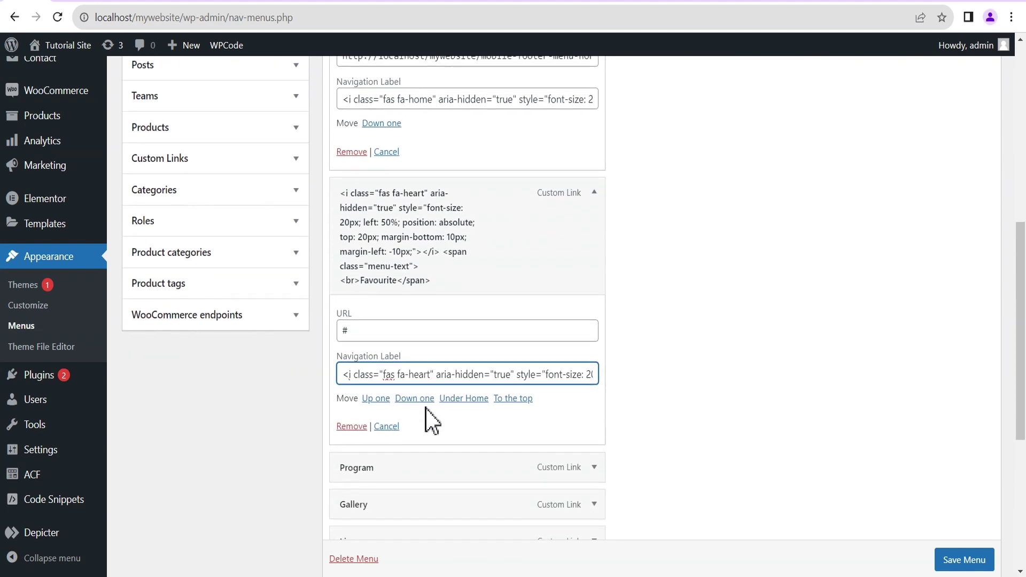
key("ctrl+a")
key("ctrl+c")
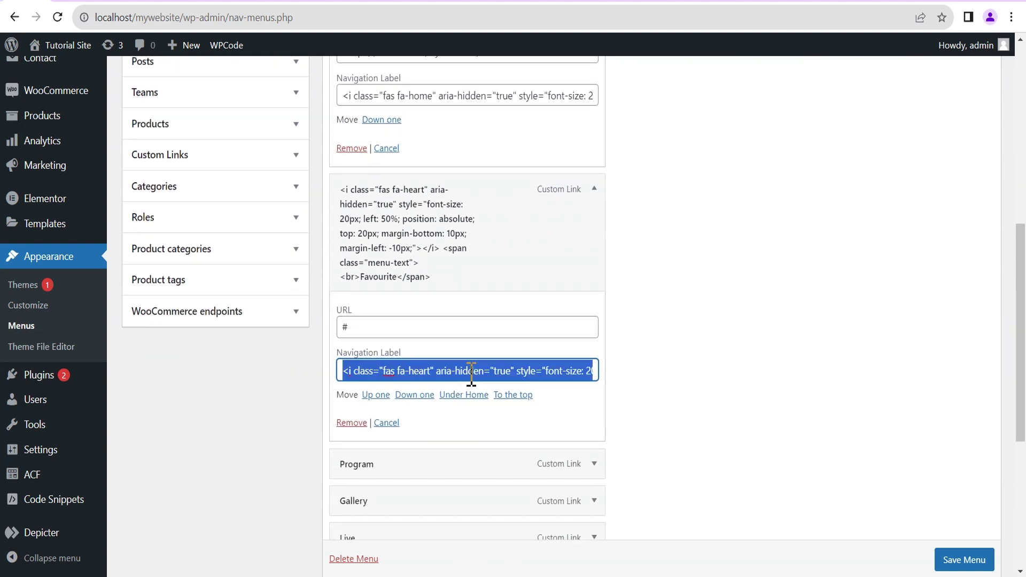
left_click(594, 189)
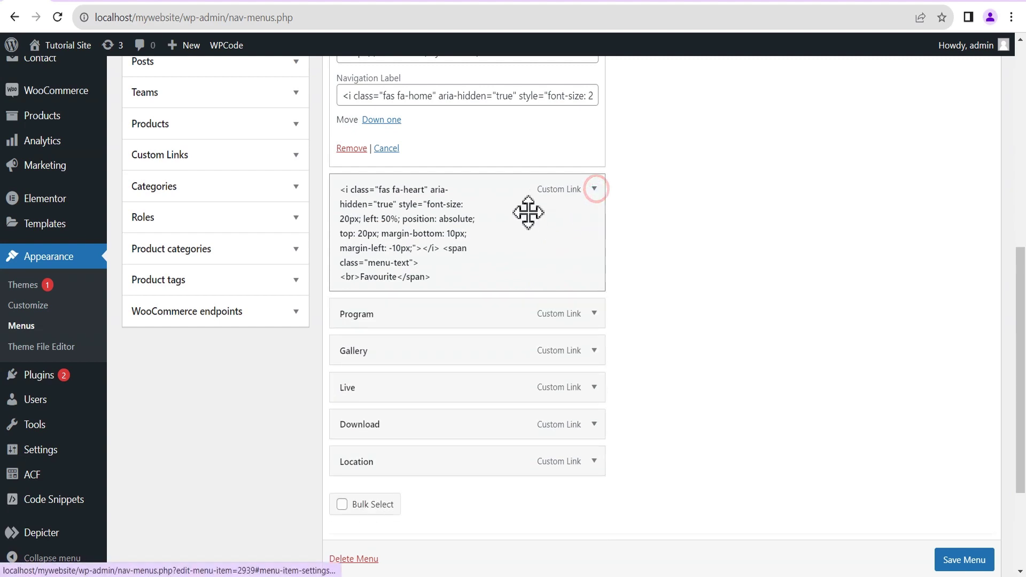
Paste the fa-heart markup into Program's Navigation Label with 'Program' as its text.
scroll(535, 230, "down", 2)
left_click(594, 241)
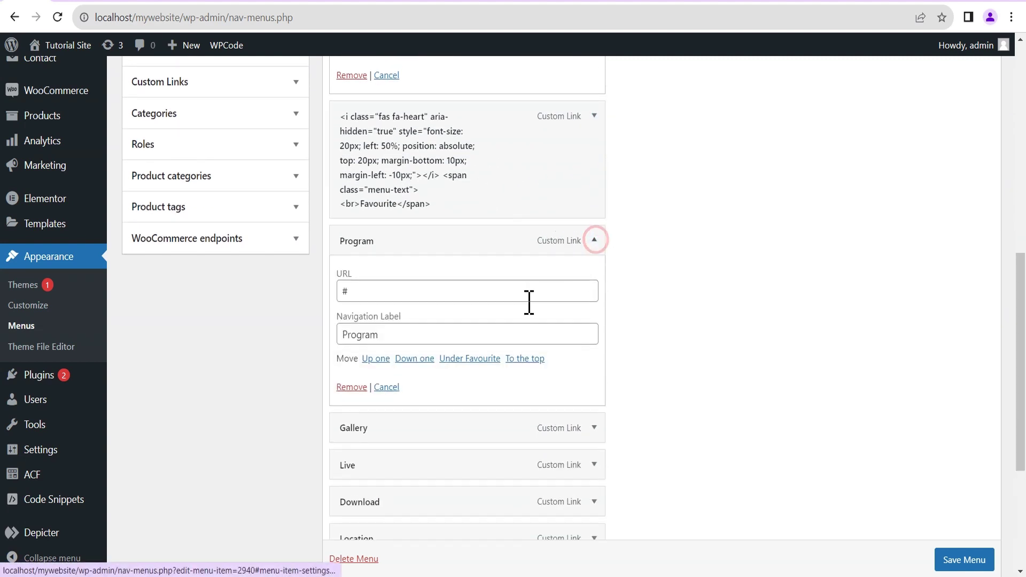
left_click(346, 335)
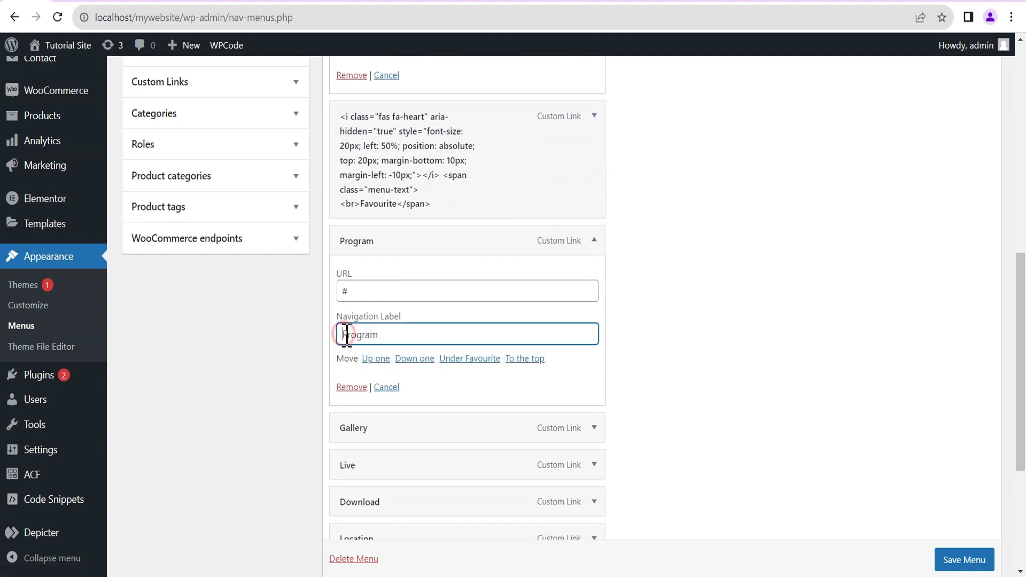
key("ctrl+v")
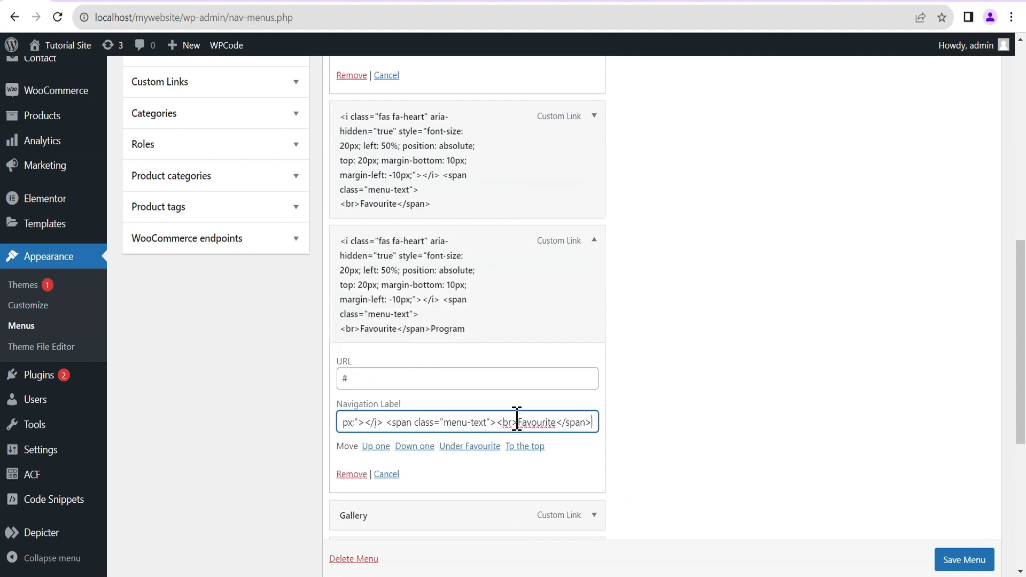
left_click(594, 422)
left_click_drag(595, 422, 527, 428)
key("BackSpace")
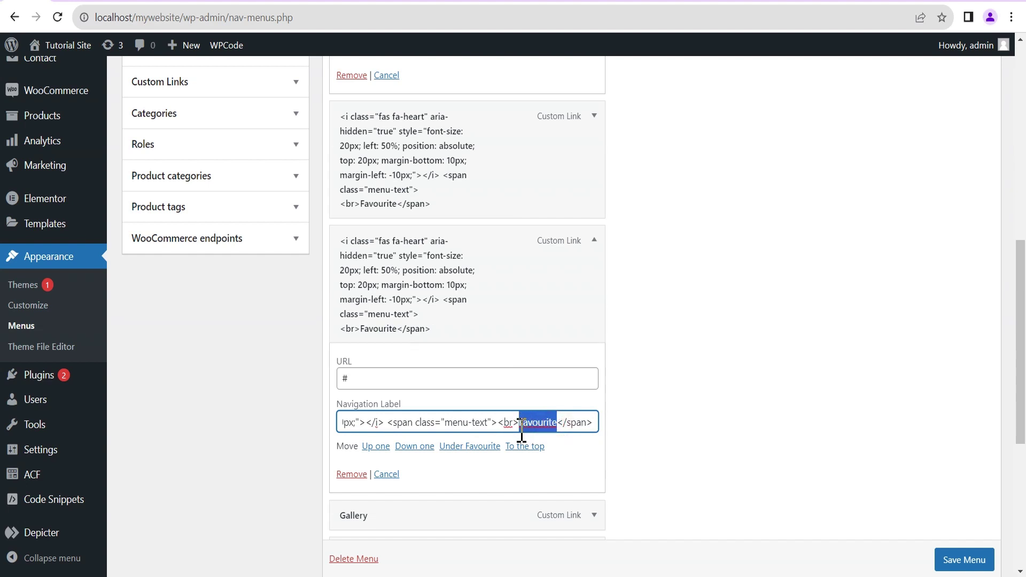
type("Program")
key("ctrl+a")
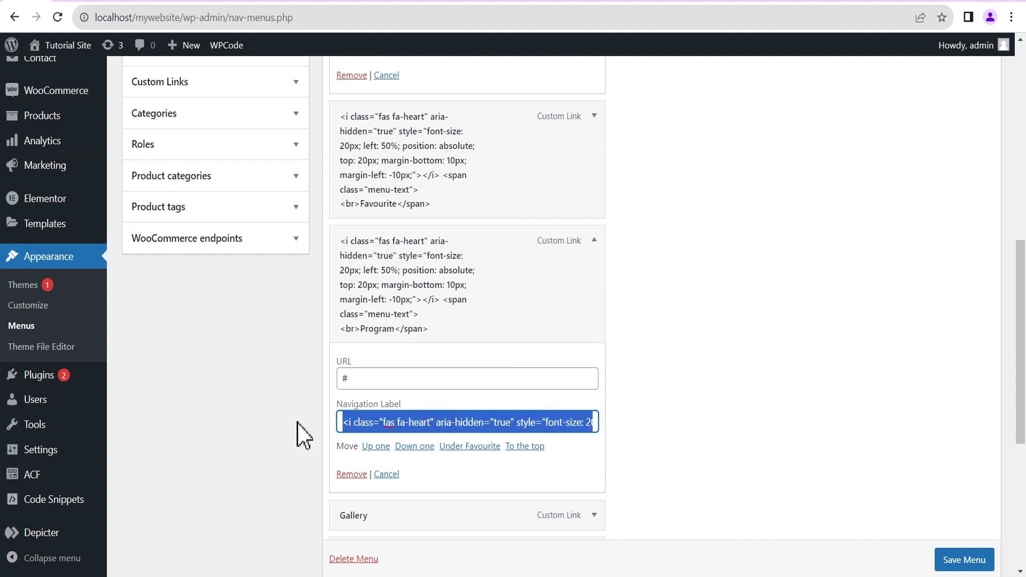
left_click(412, 422)
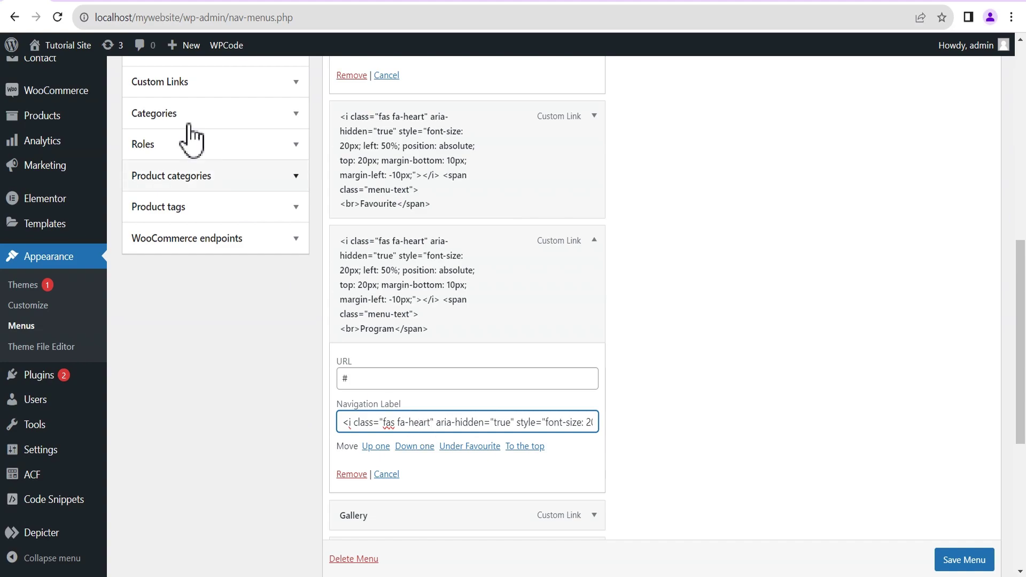
left_click(63, 1)
Replace the 'heart' icon search with 'calen' to list the calendar icons.
double_click(432, 108)
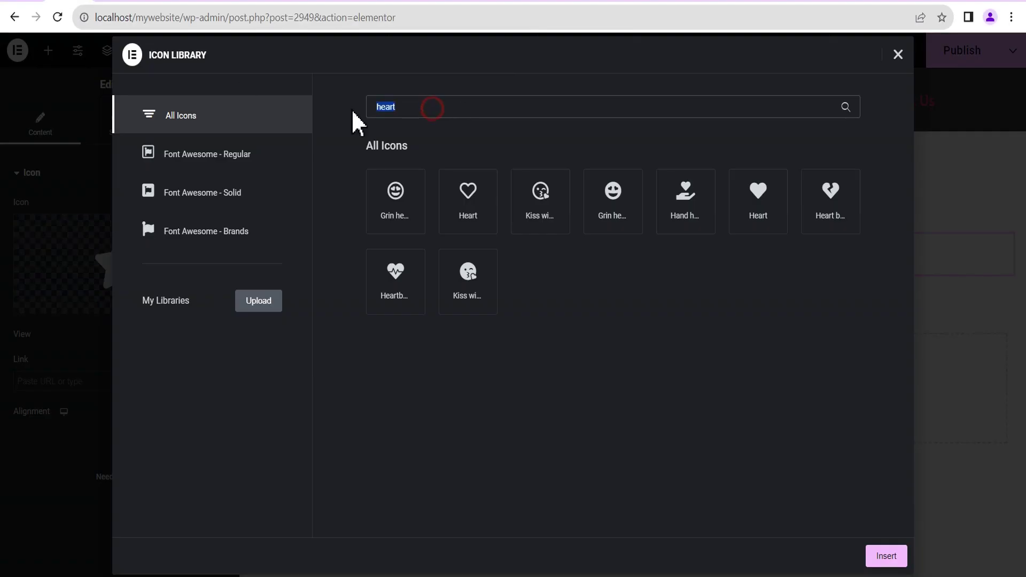
type("cl")
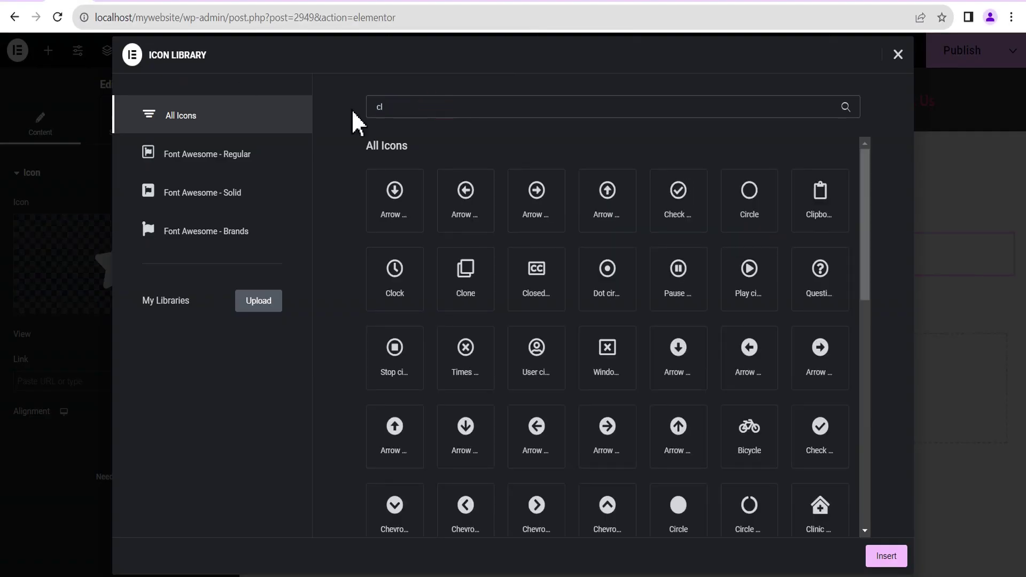
type("en")
key("BackSpace")
key("BackSpace")
key("BackSpace")
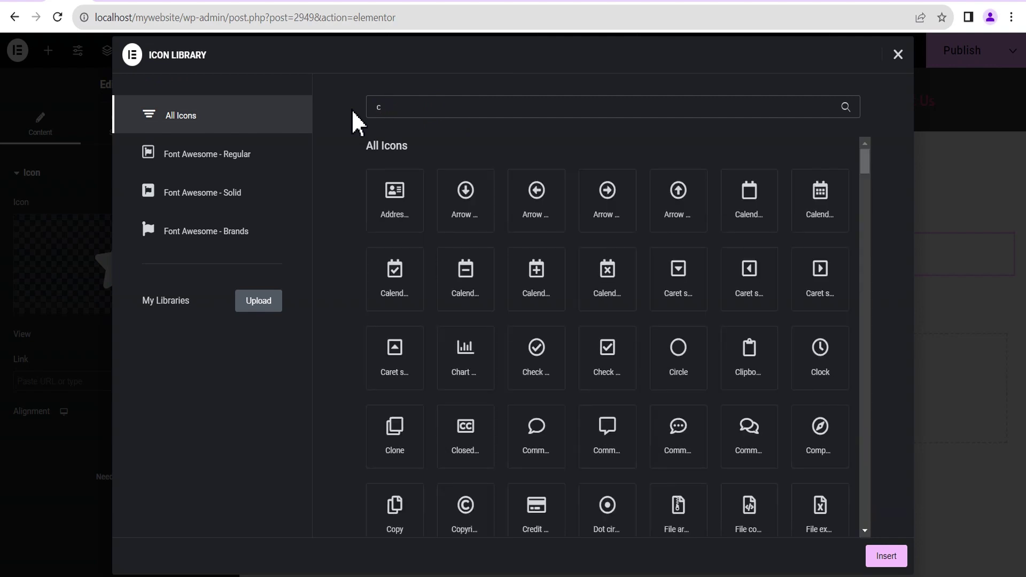
type("alen")
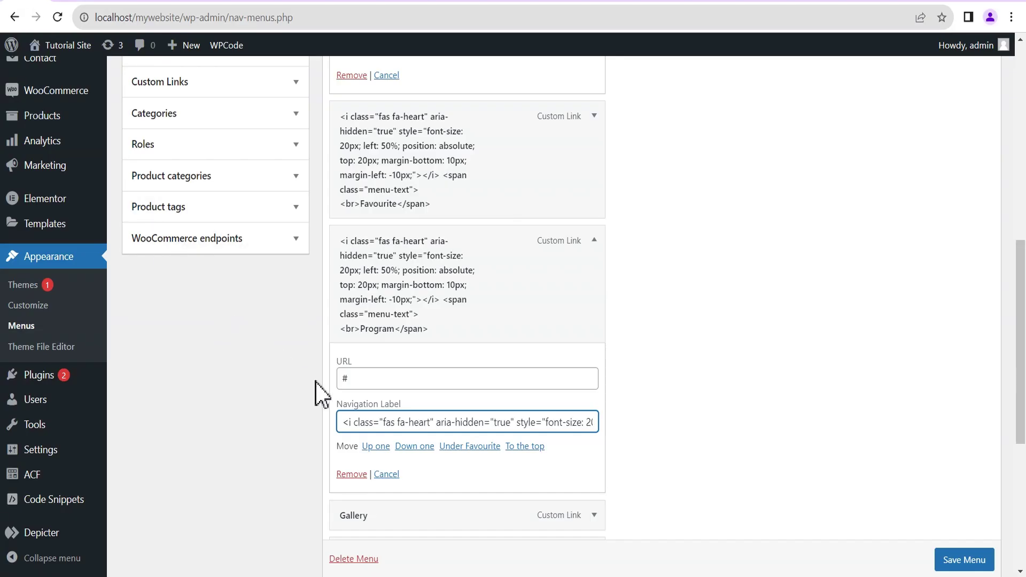
left_click(422, 423)
Replace 'heart' with 'calendar-alt' in Program's label, select the markup, and collapse the item.
left_click_drag(432, 422, 413, 427)
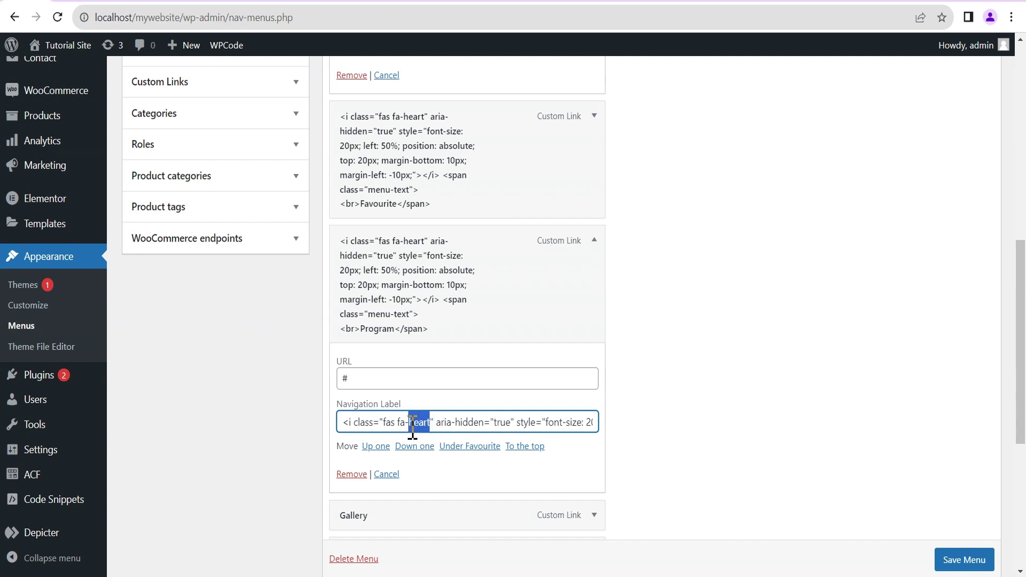
type("calenda")
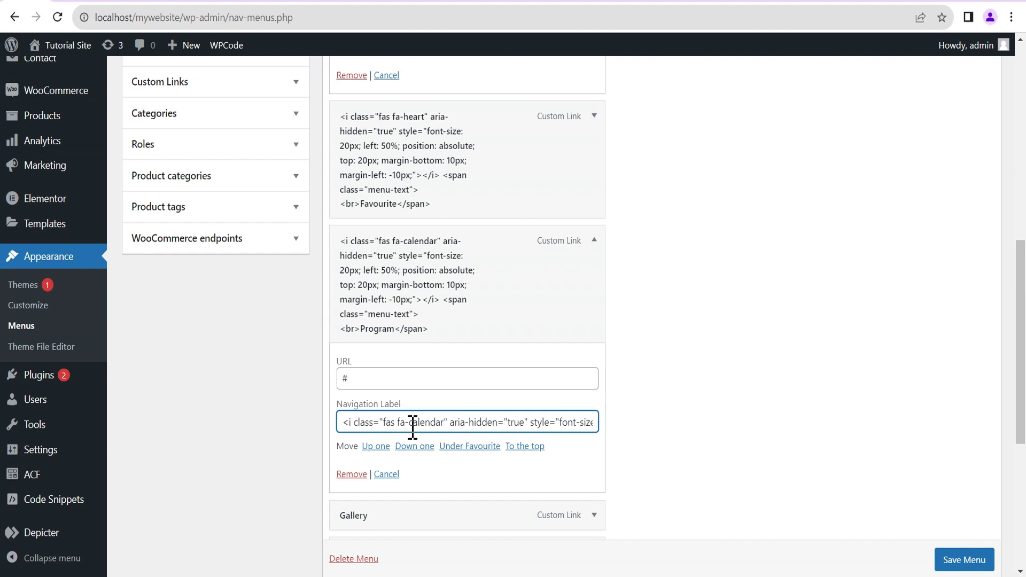
type("-alt")
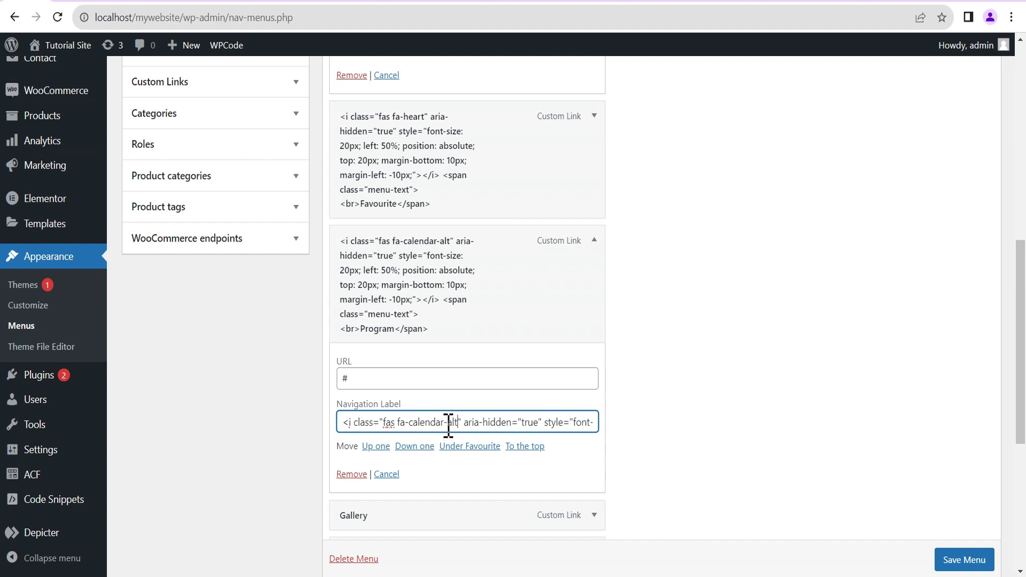
key("ctrl+a")
key("ctrl+c")
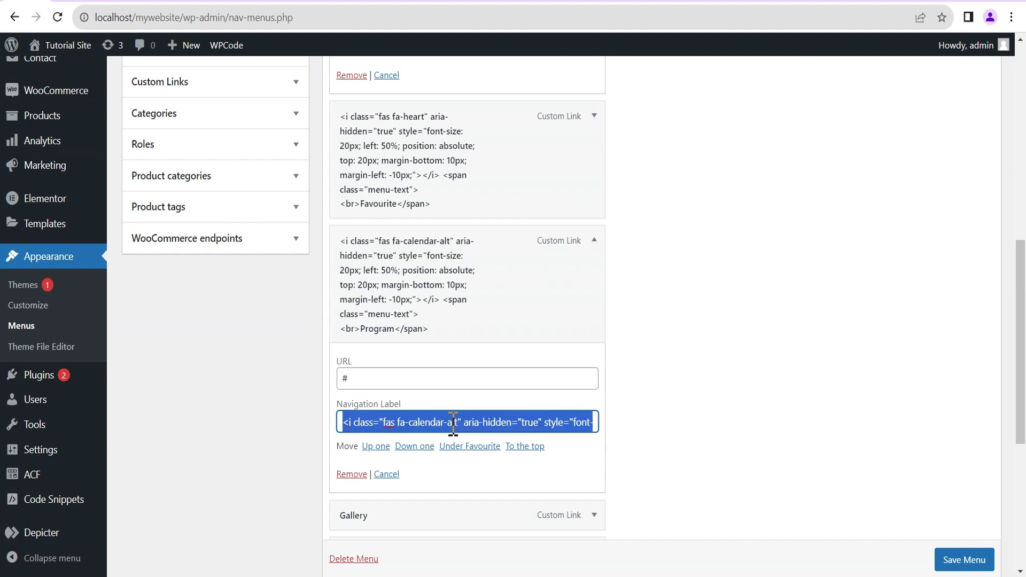
left_click(594, 240)
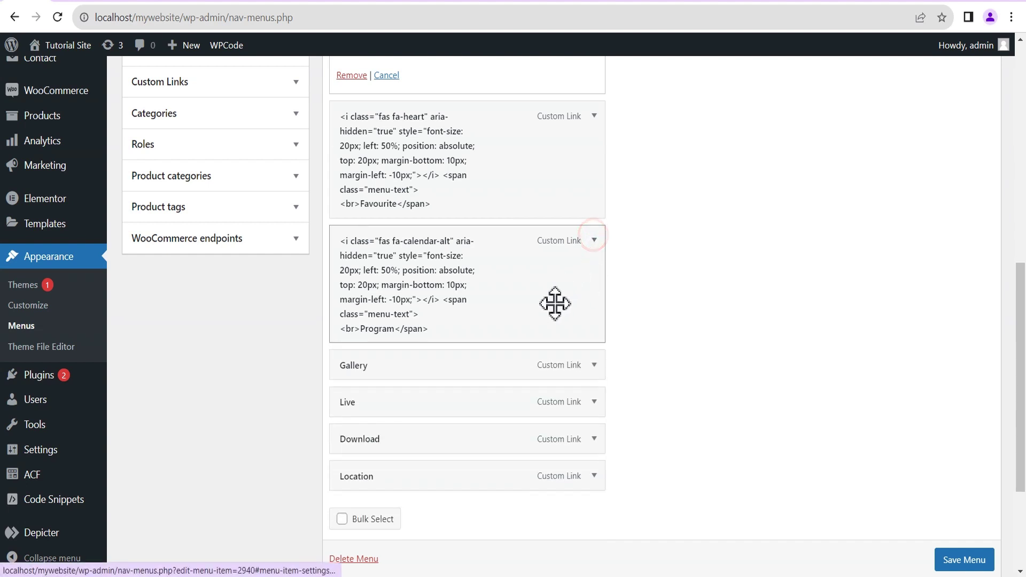
Paste the copied icon markup into Gallery's Navigation Label, with Gallery as its text.
left_click(593, 365)
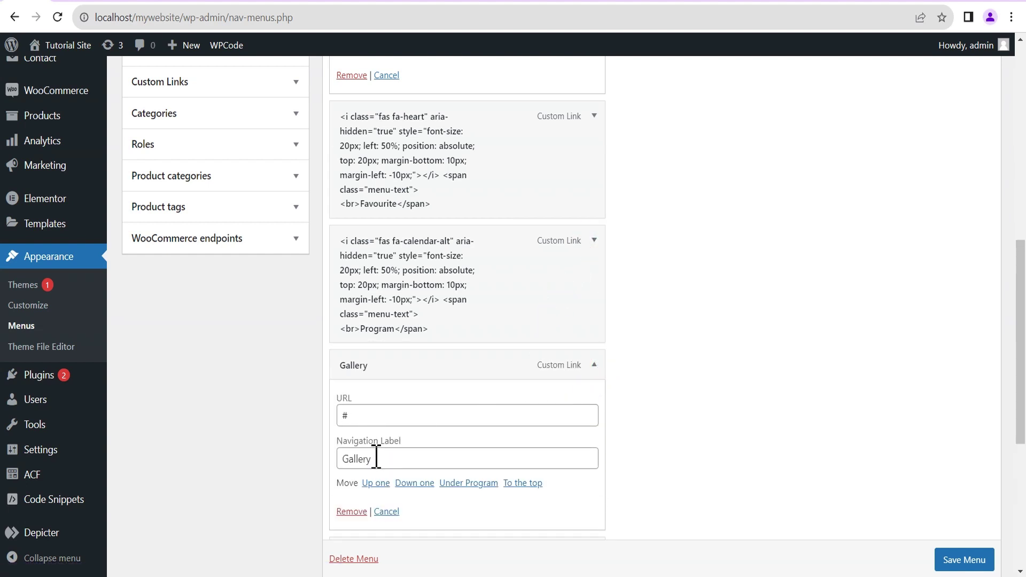
left_click(346, 459)
key("ctrl+v")
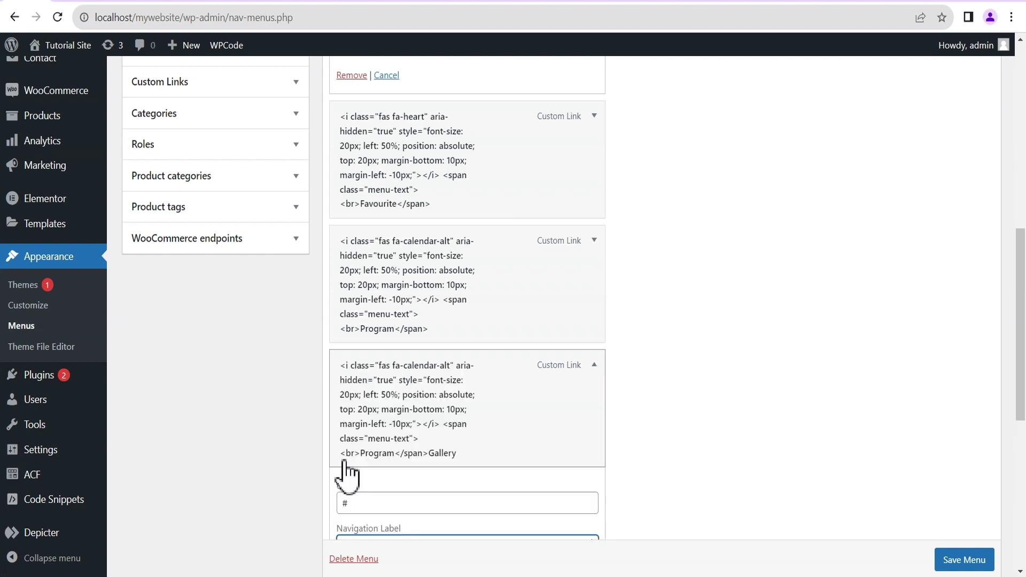
scroll(542, 440, "down", 3)
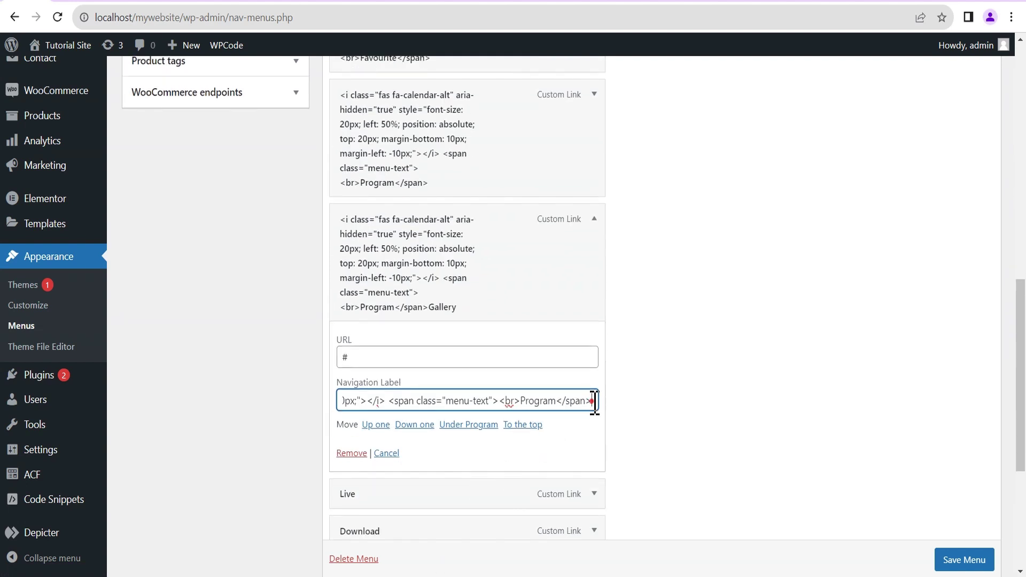
left_click_drag(595, 401, 534, 401)
key("BackSpace")
type("Gallery")
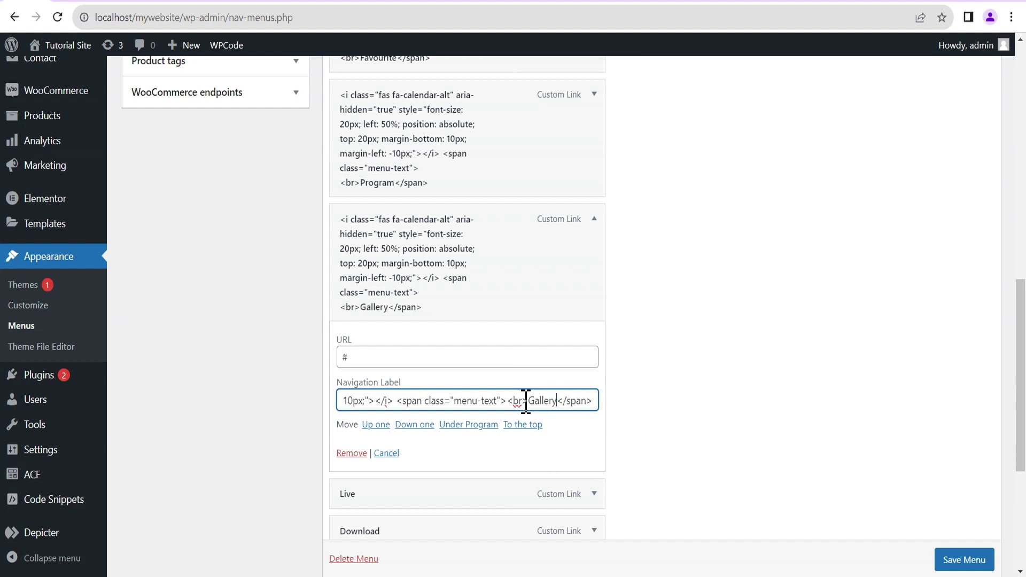
Search the Icon Library for 'images' to find the gallery icon name.
left_click(68, 5)
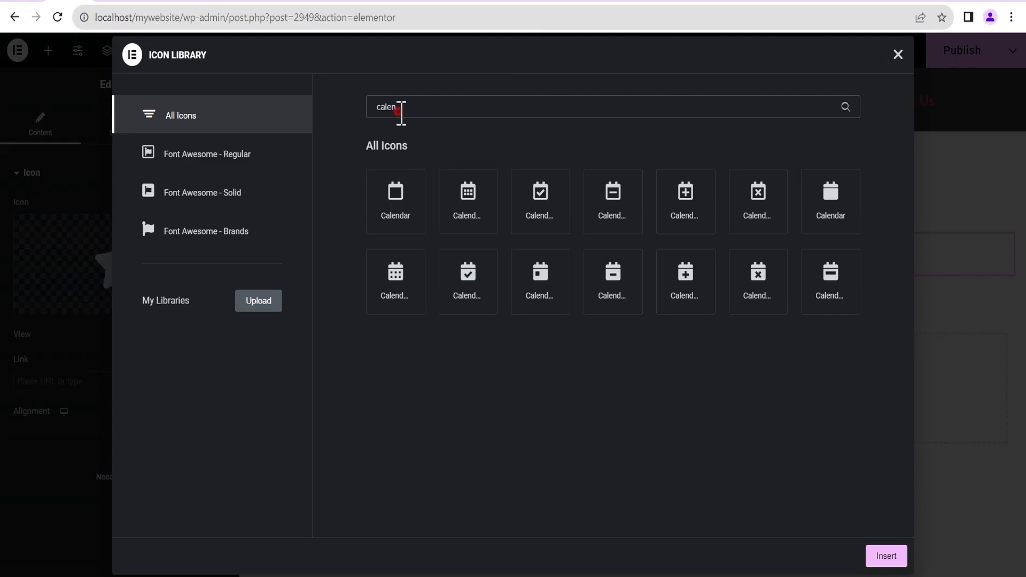
left_click_drag(401, 112, 376, 107)
key("BackSpace")
type("images")
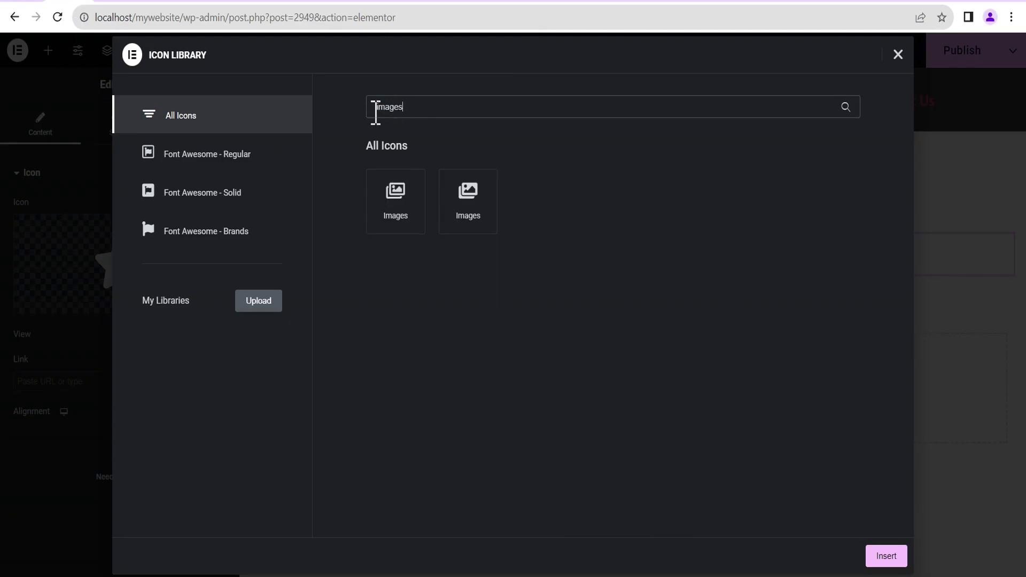
left_click(467, 216)
key("BackSpace")
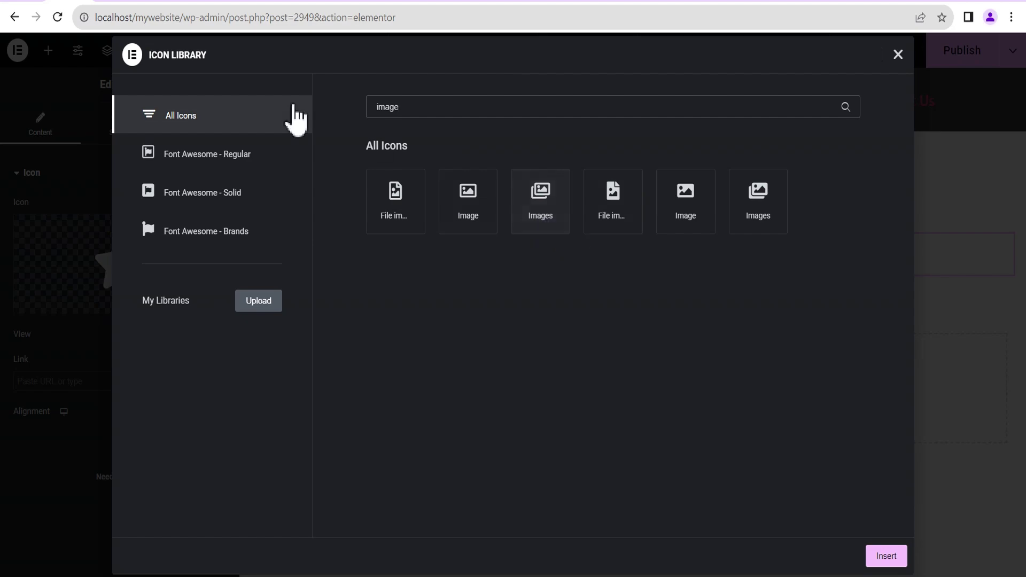
left_click(24, 7)
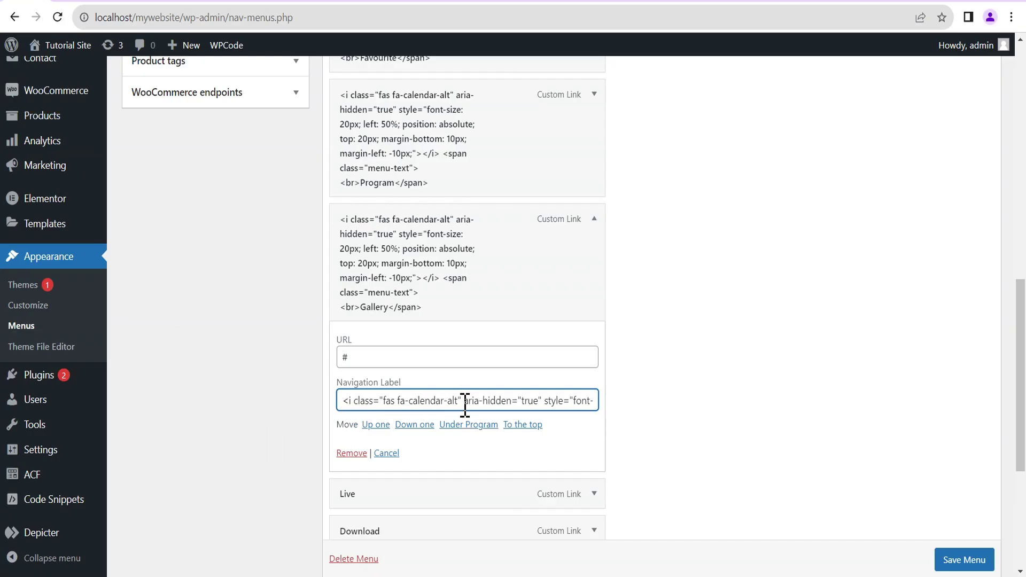
Change Gallery's icon class from fa-calendar-alt to fa-images.
left_click_drag(457, 400, 432, 401)
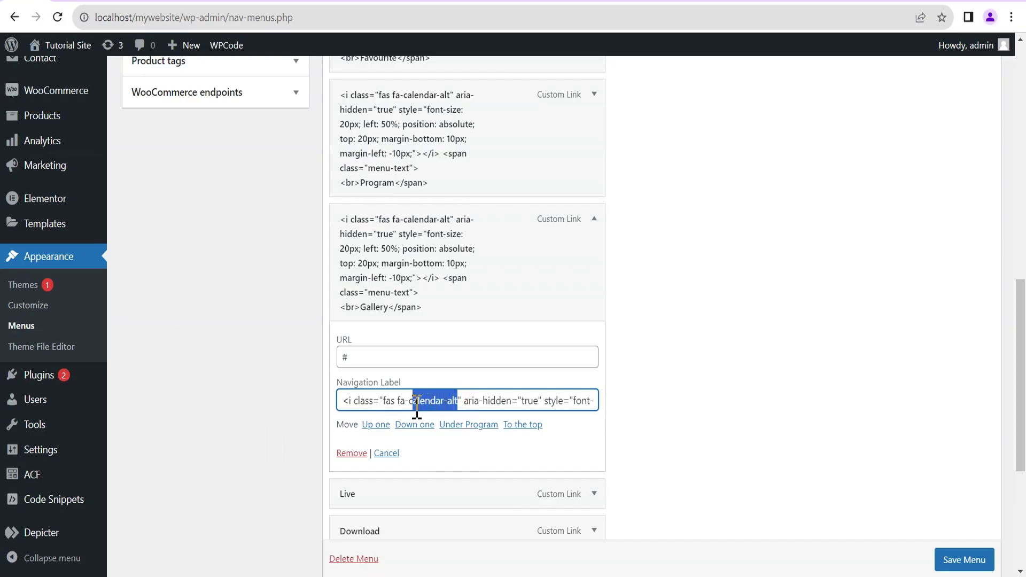
type("image")
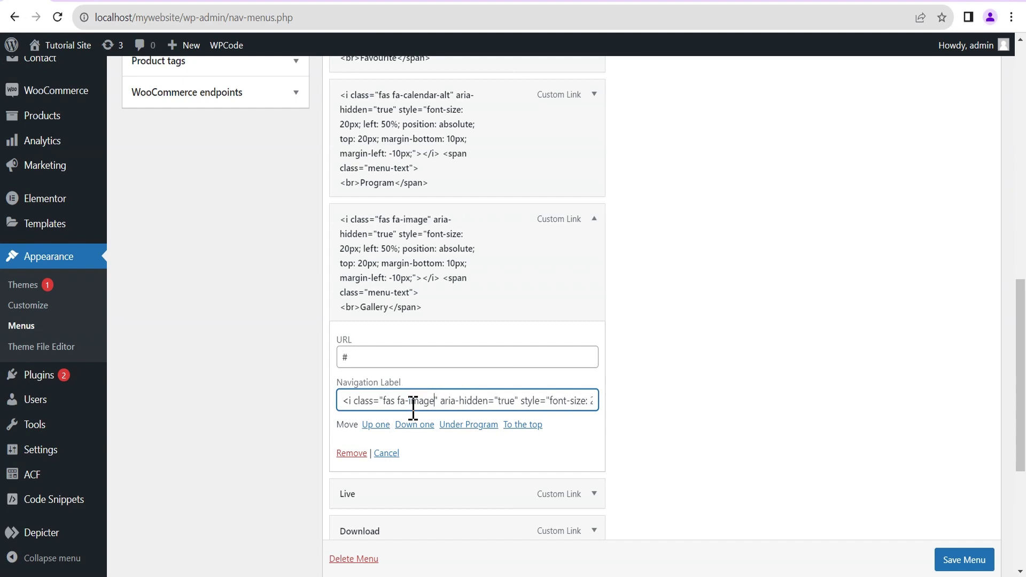
left_click(70, 3)
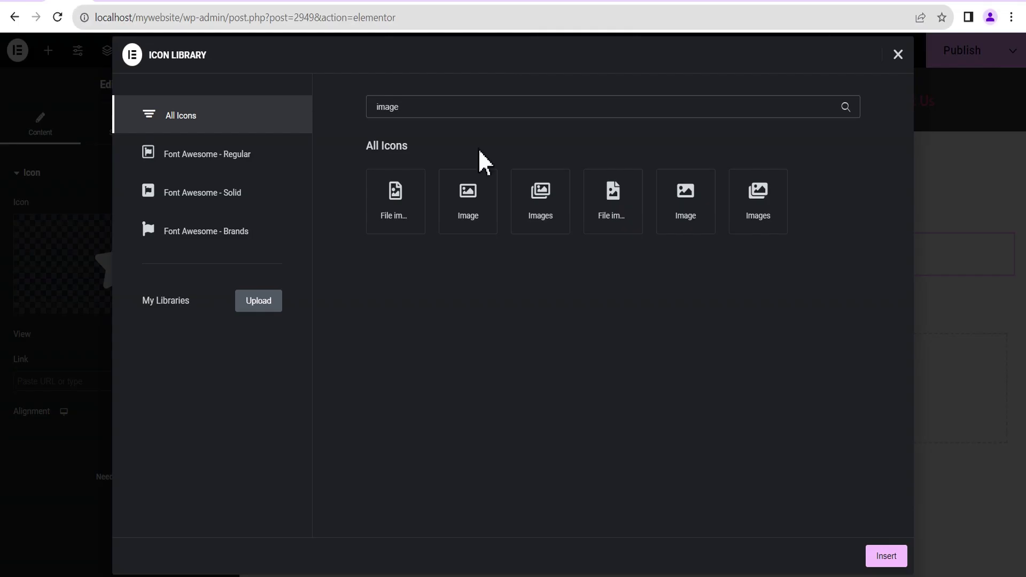
left_click(25, 4)
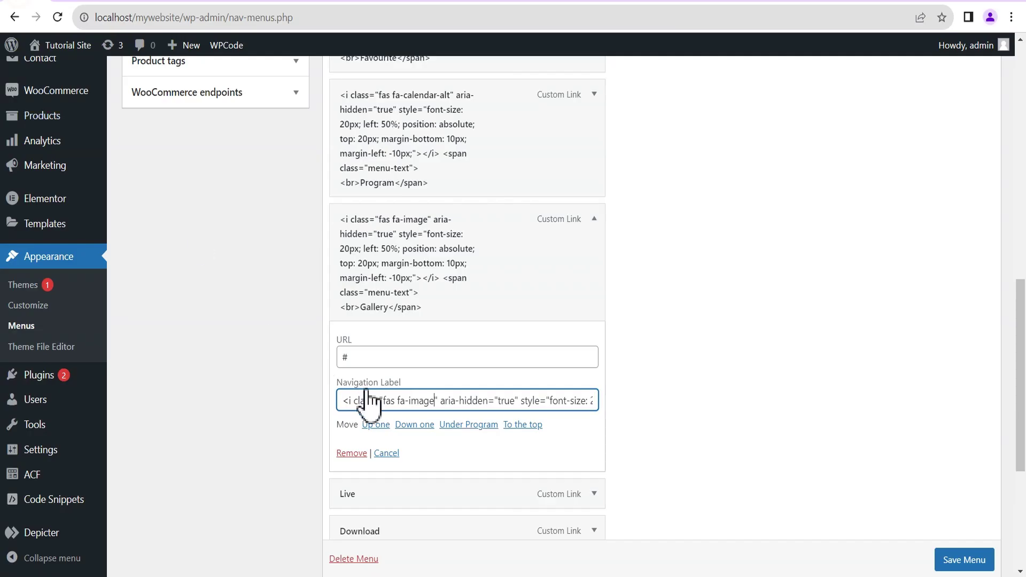
type("s")
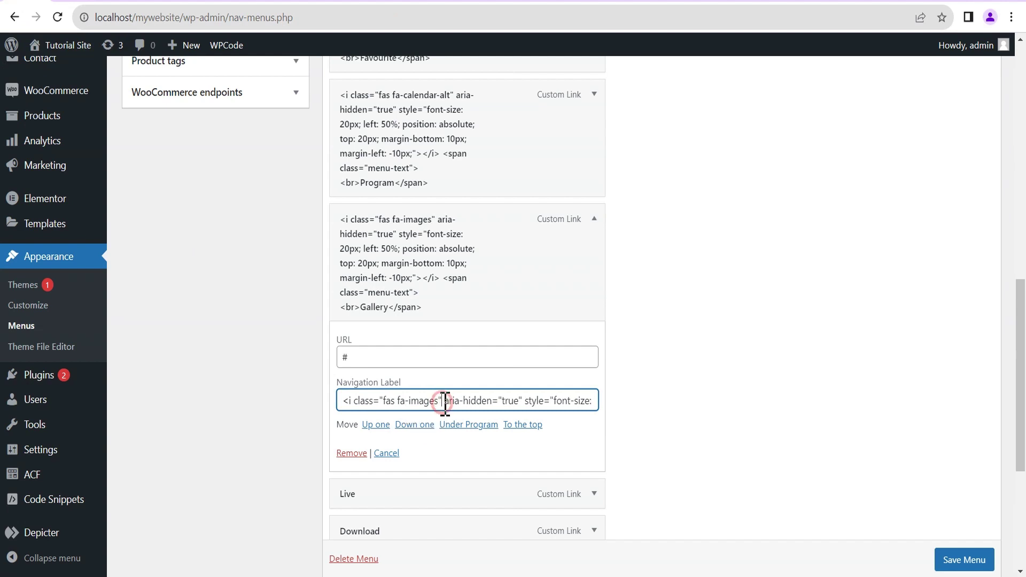
key("ctrl+a")
scroll(509, 435, "down", 3)
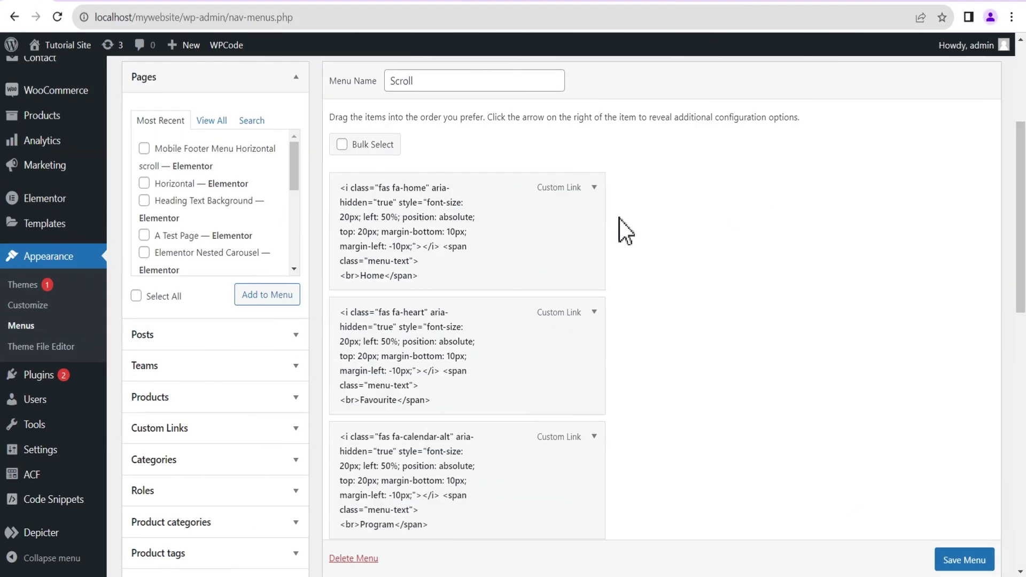
Review all the icon-labelled Scroll menu items and save the menu.
scroll(497, 200, "down", 2)
scroll(497, 201, "down", 10)
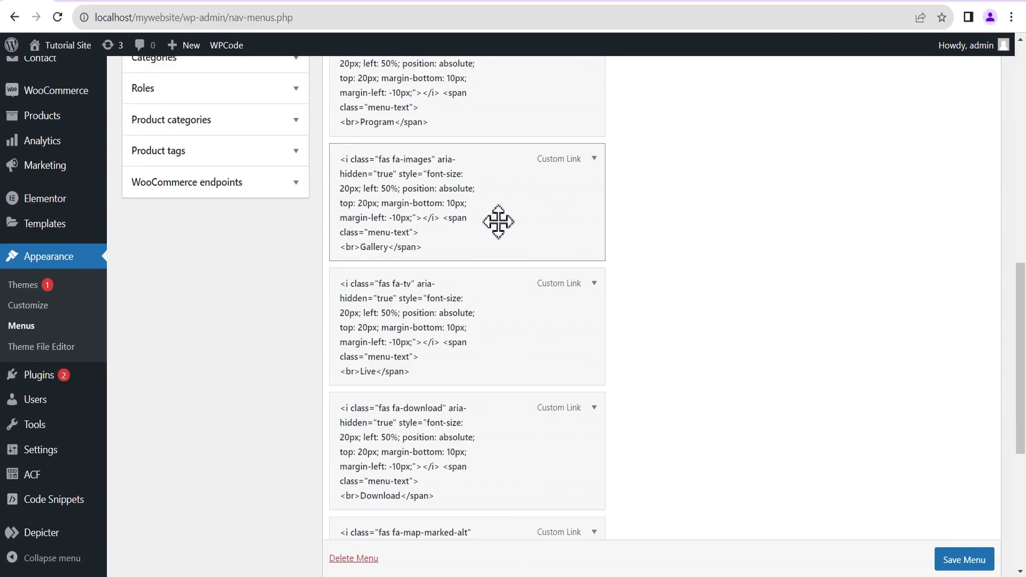
scroll(500, 227, "up", 10)
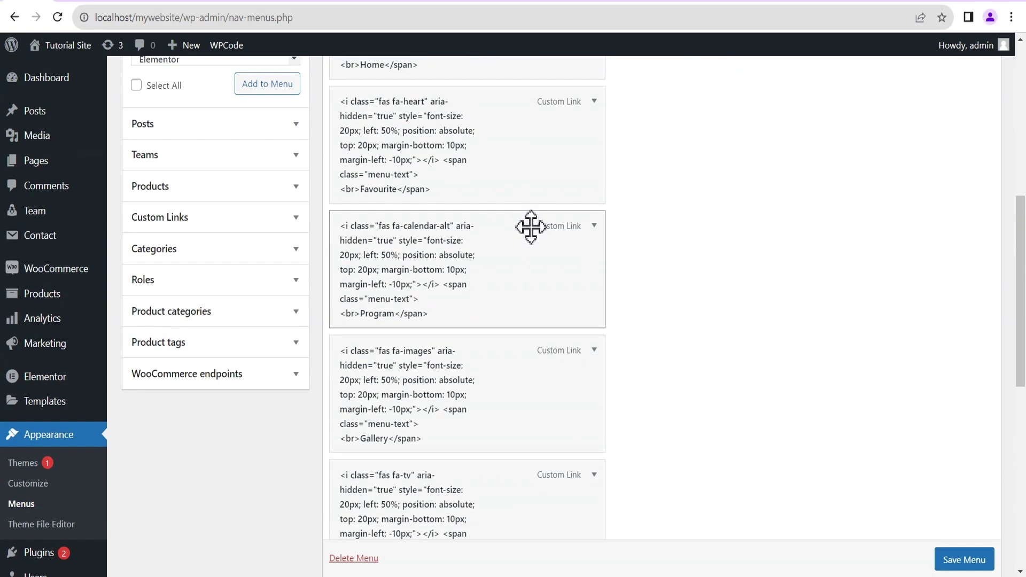
scroll(802, 385, "down", 6)
scroll(959, 558, "down", 1)
left_click(963, 561)
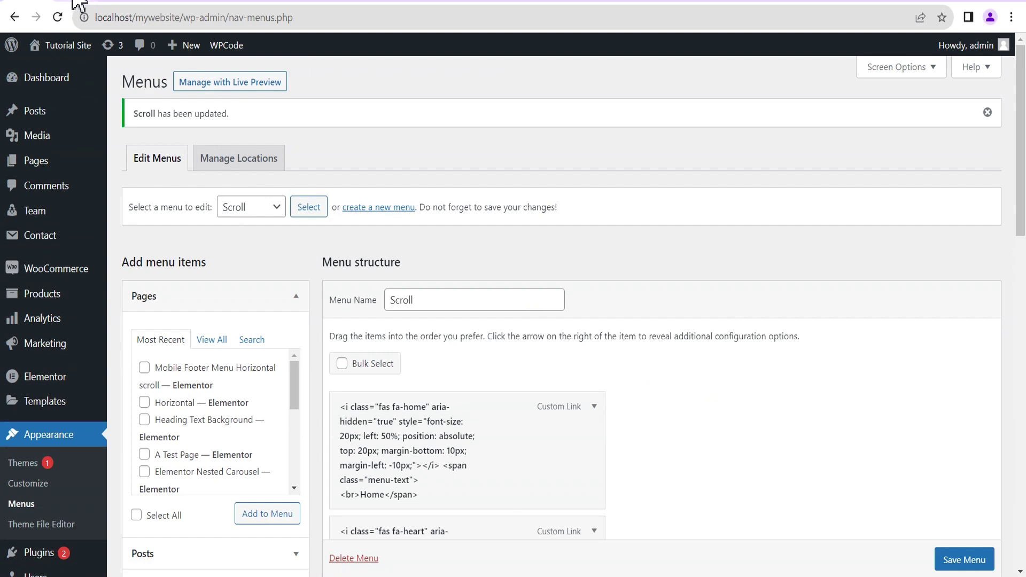
left_click(77, 4)
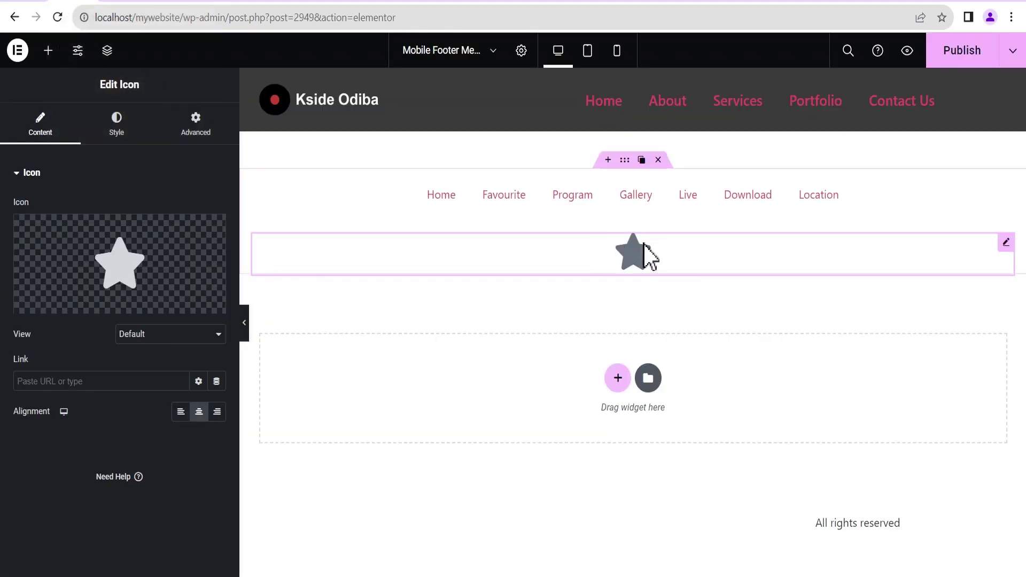
Delete the placeholder star icon widget, publish the page, and preview it.
mouse_move(995, 251)
left_click(974, 244)
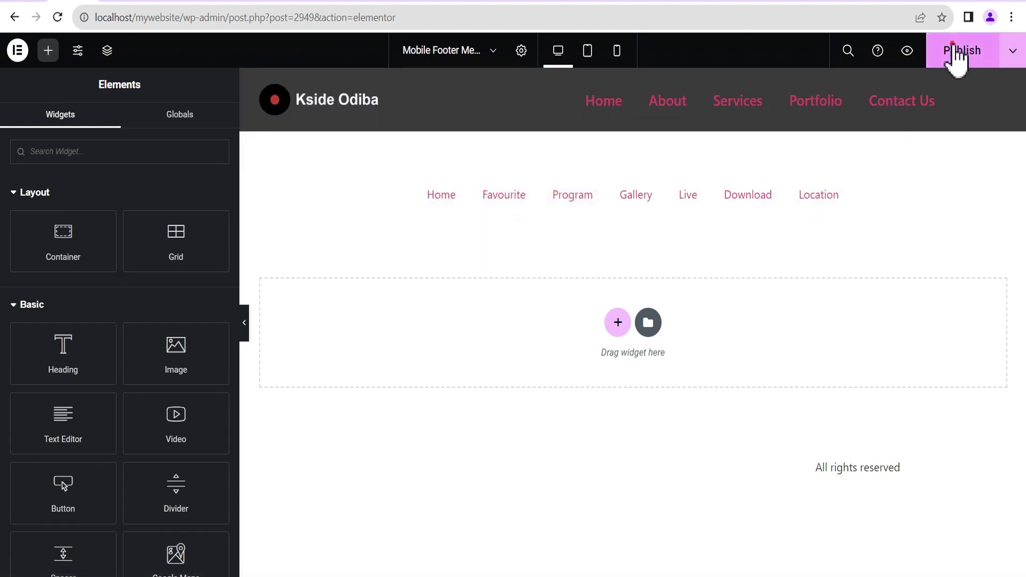
left_click(954, 55)
left_click(907, 52)
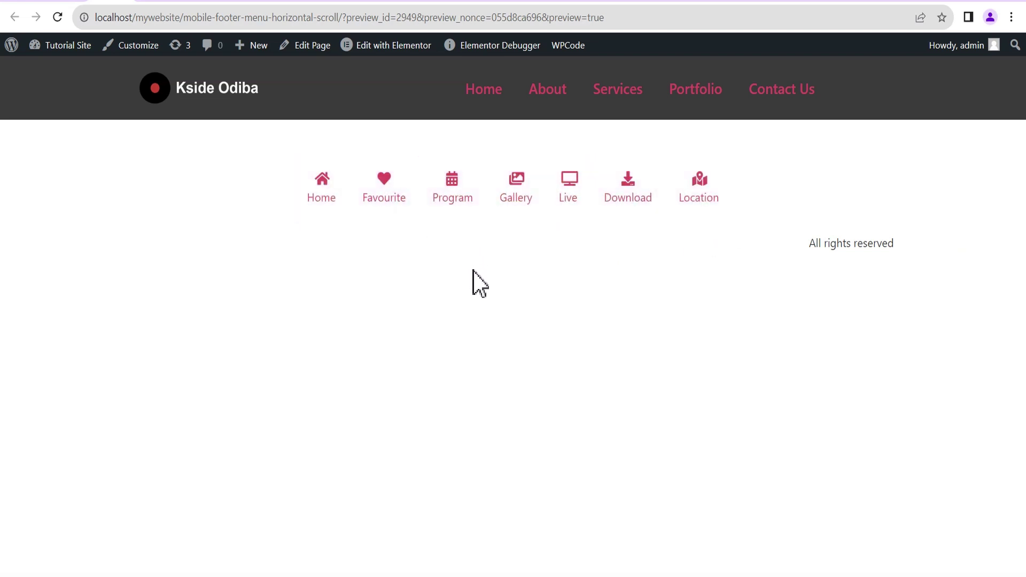
Test the footer menu in iPhone SE emulation by tapping Program and Home and swiping sideways.
right_click(508, 287)
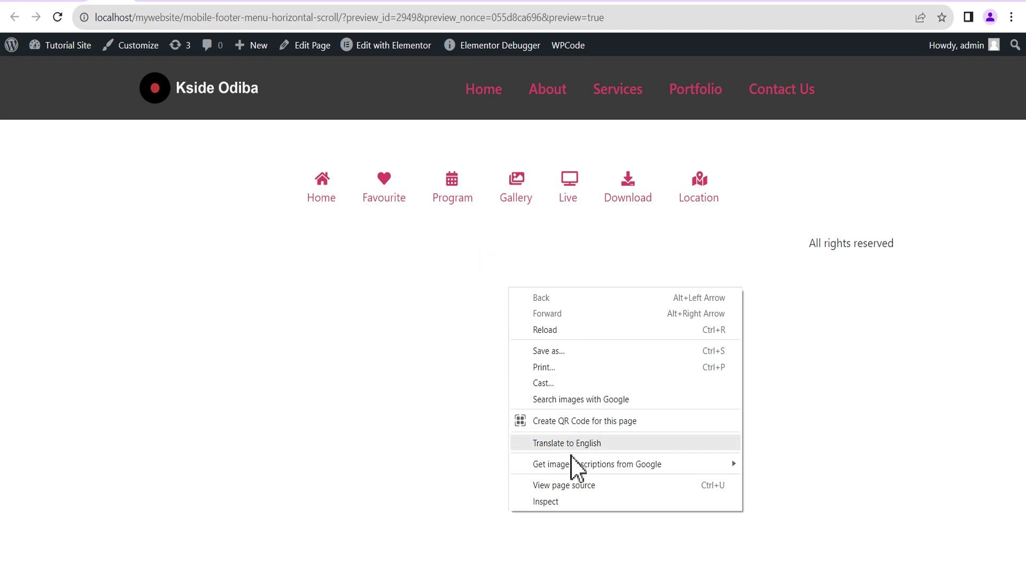
left_click(550, 503)
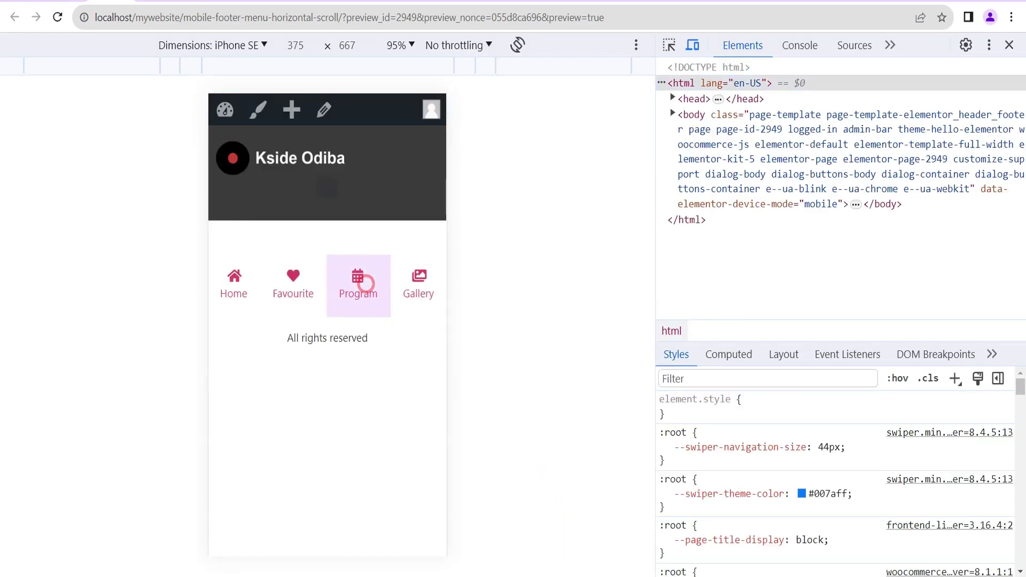
left_click(358, 286)
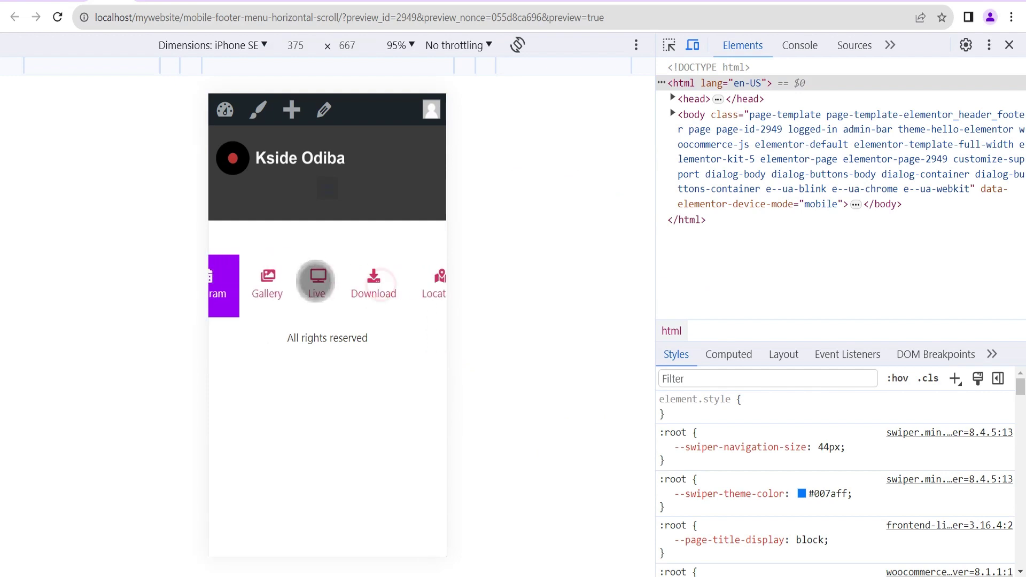
left_click_drag(355, 291, 437, 292)
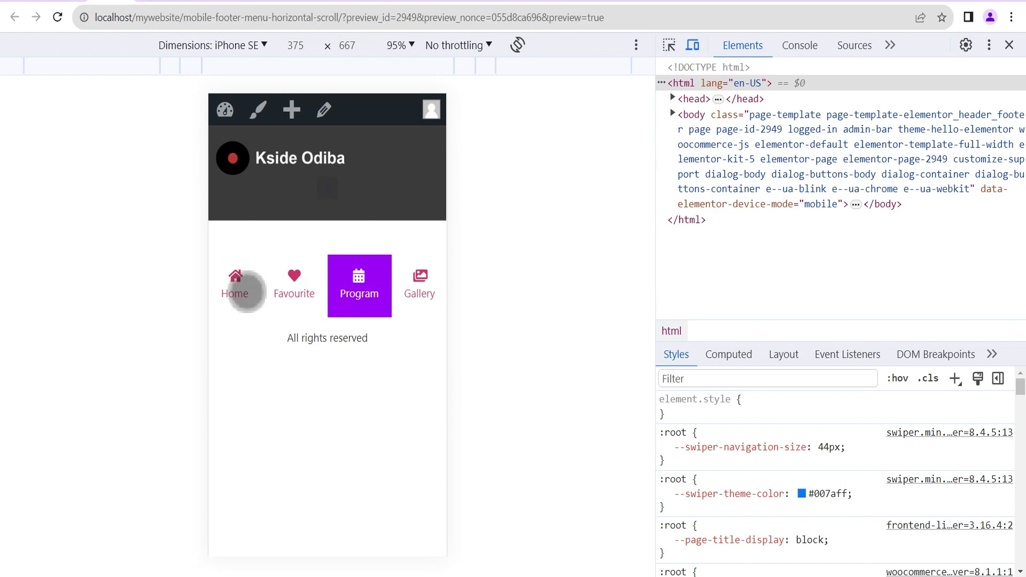
left_click(238, 288)
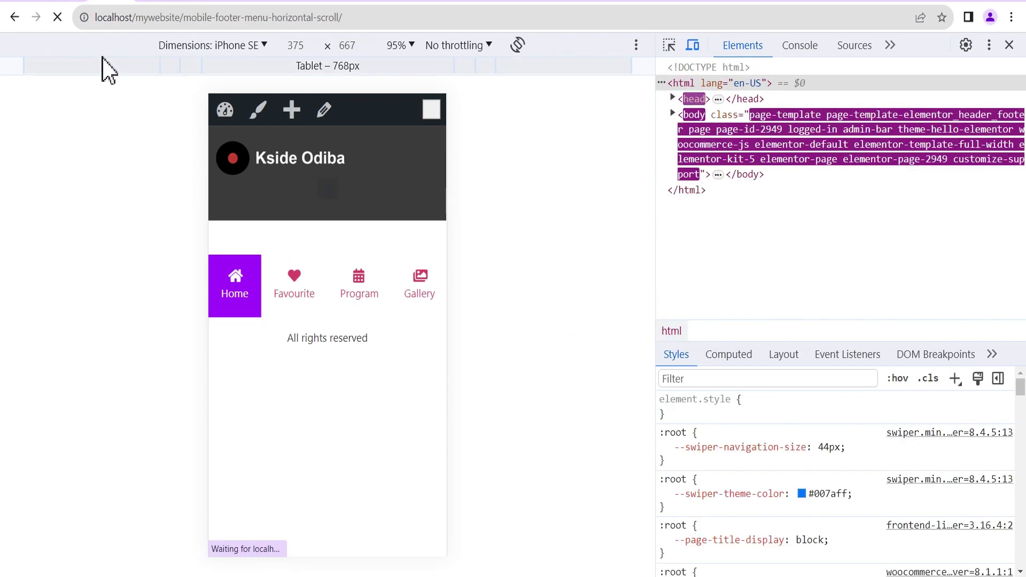
left_click(70, 7)
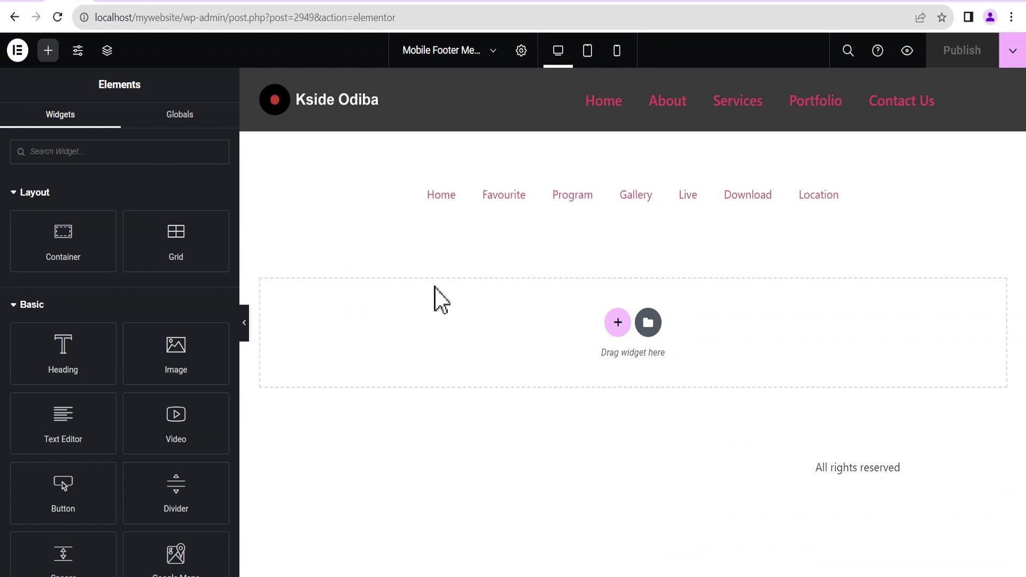
Set the icon menu container's Advanced Position to Fixed with Vertical Orientation Bottom.
left_click(59, 18)
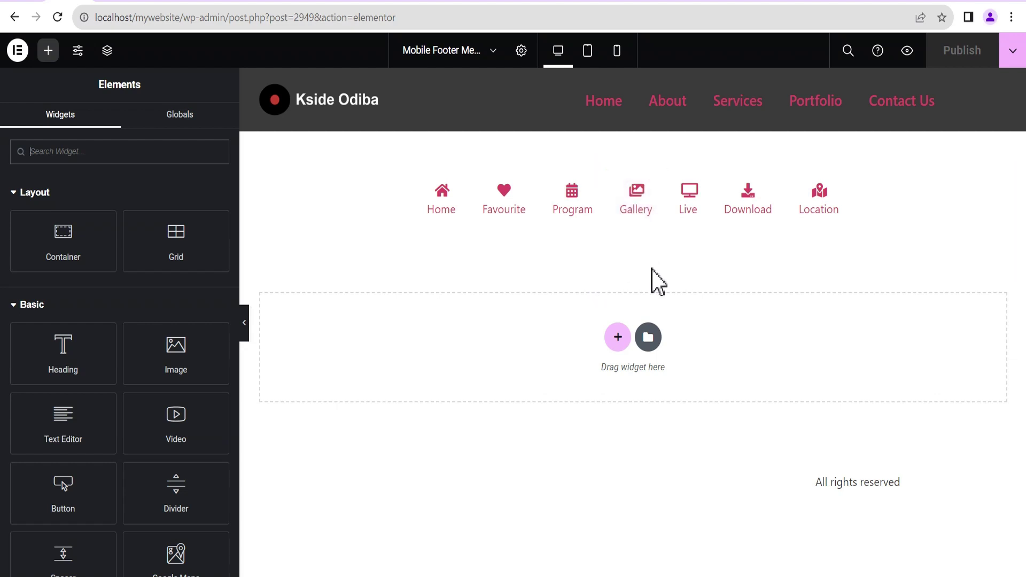
mouse_move(607, 202)
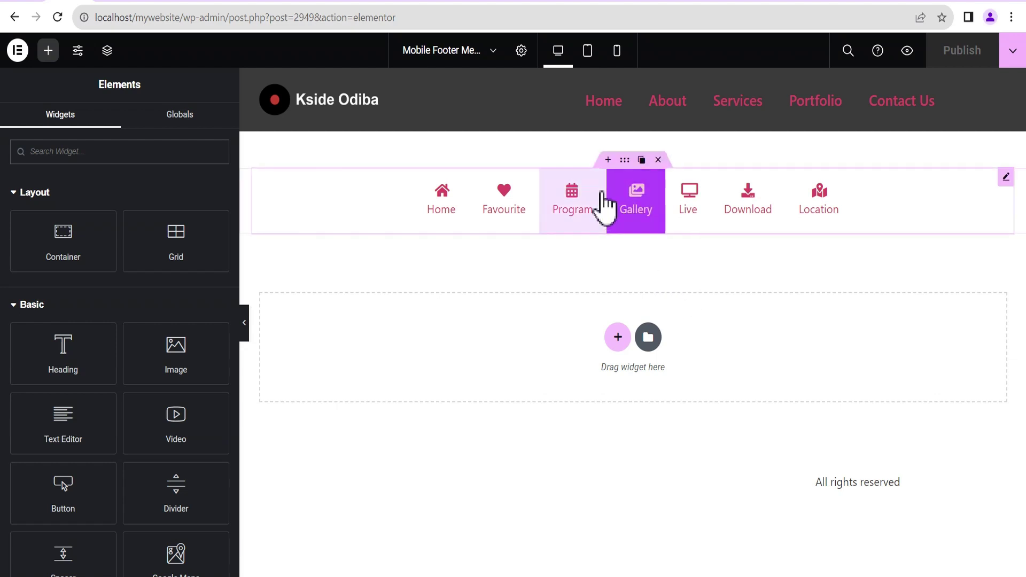
left_click(624, 161)
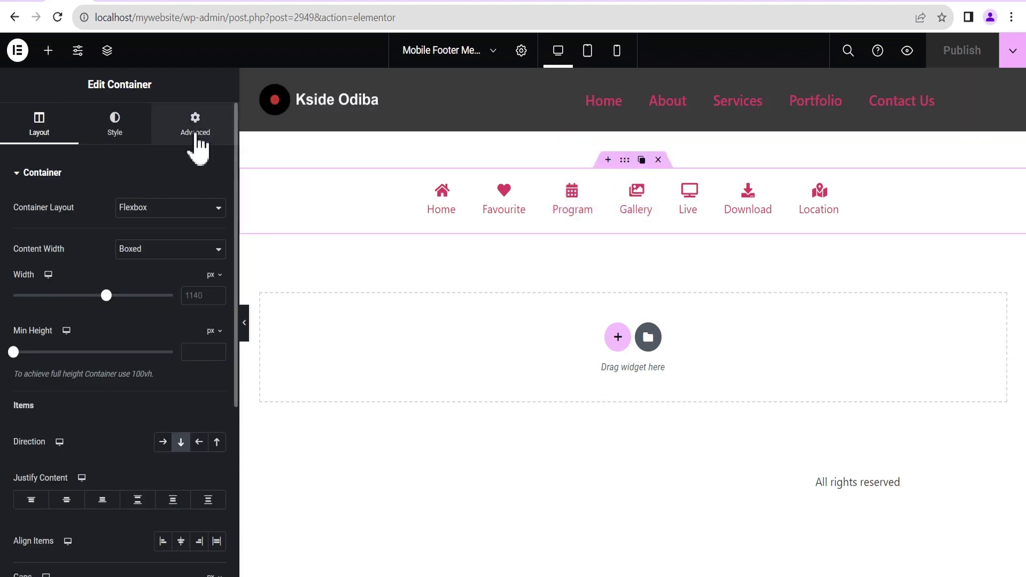
left_click(195, 134)
scroll(150, 256, "down", 3)
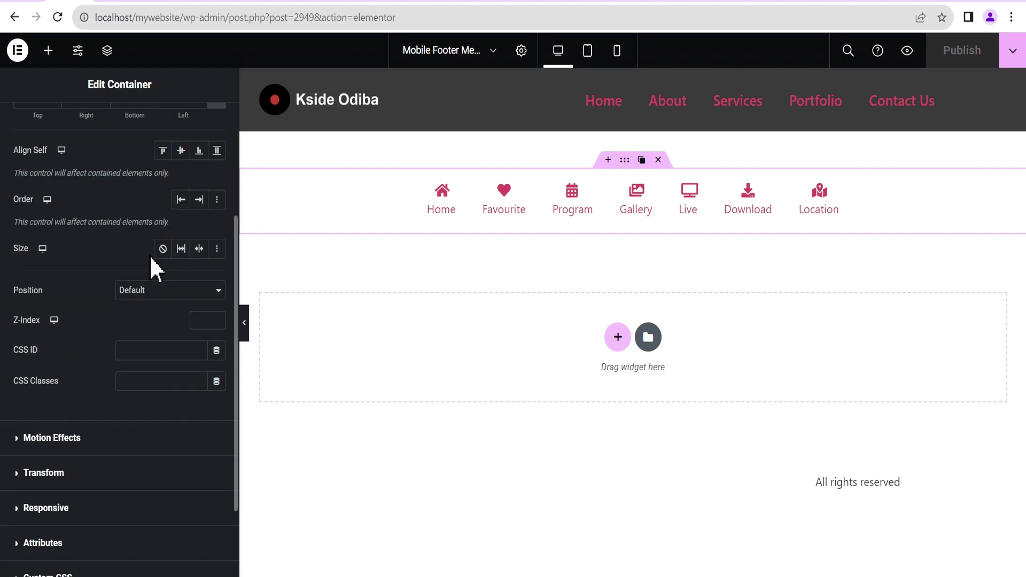
left_click(140, 291)
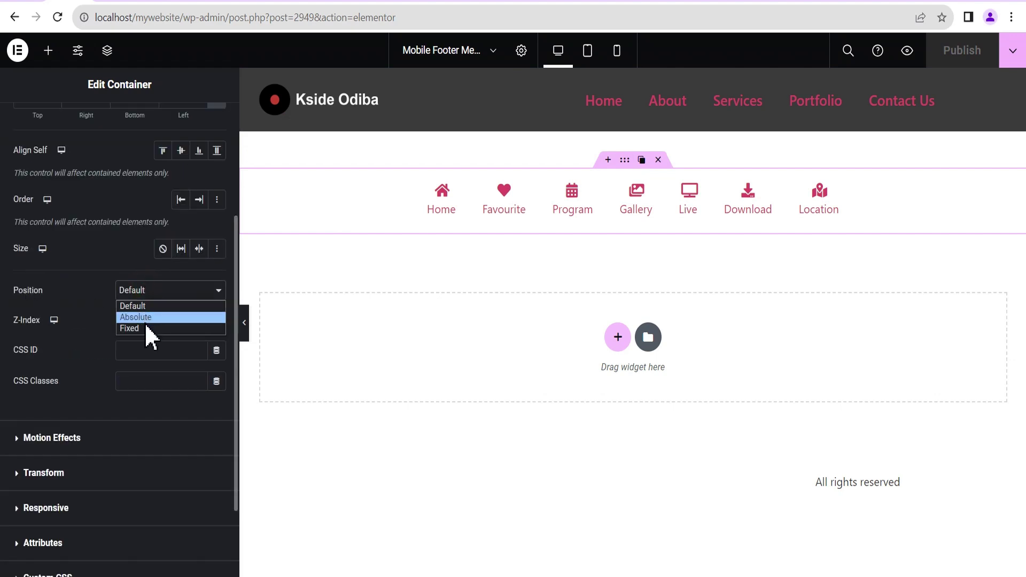
left_click(144, 328)
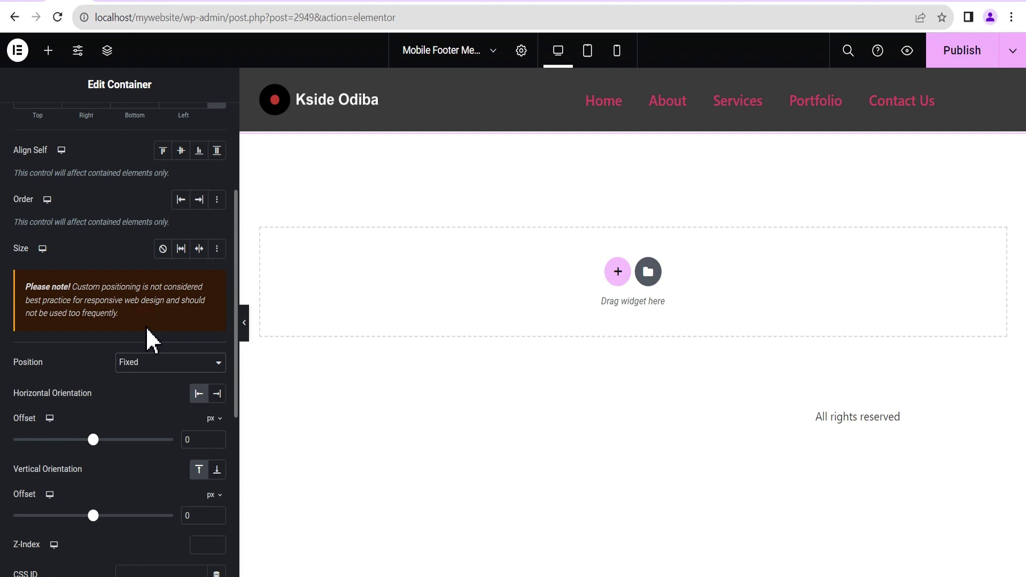
scroll(147, 326, "down", 2)
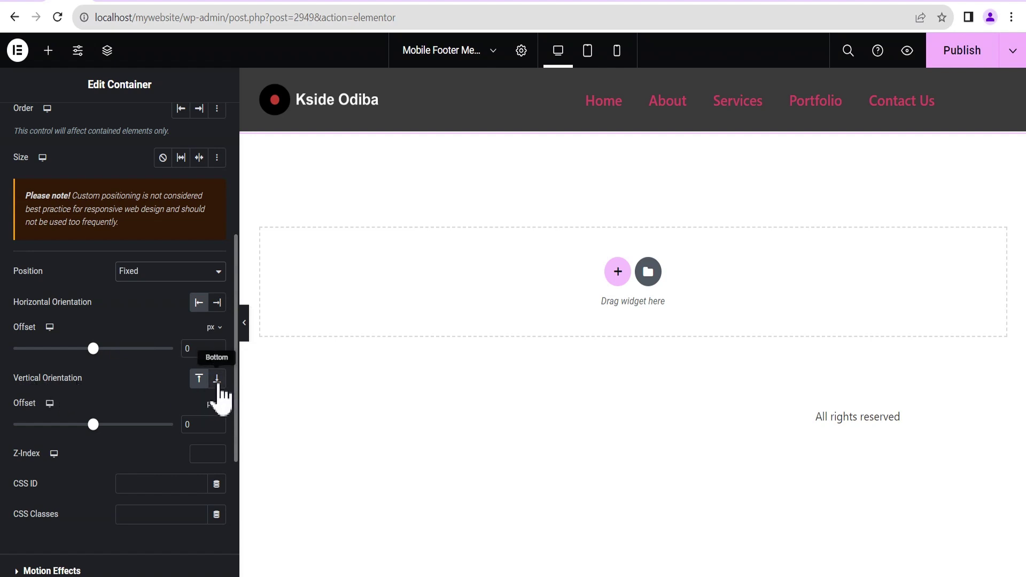
left_click(217, 380)
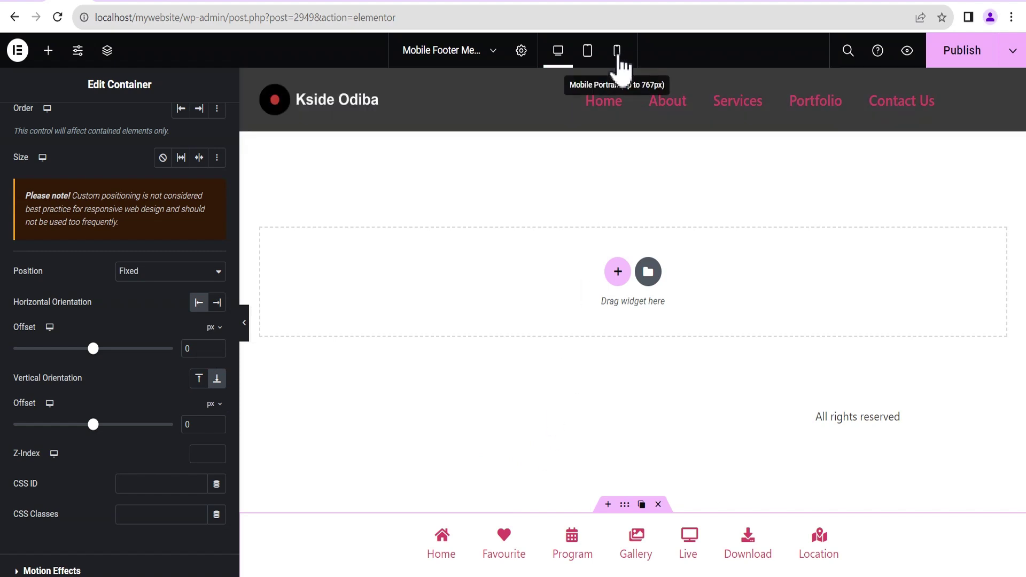
Give the fixed footer container a Z-Index of 10 in Mobile Portrait view and publish.
left_click(617, 52)
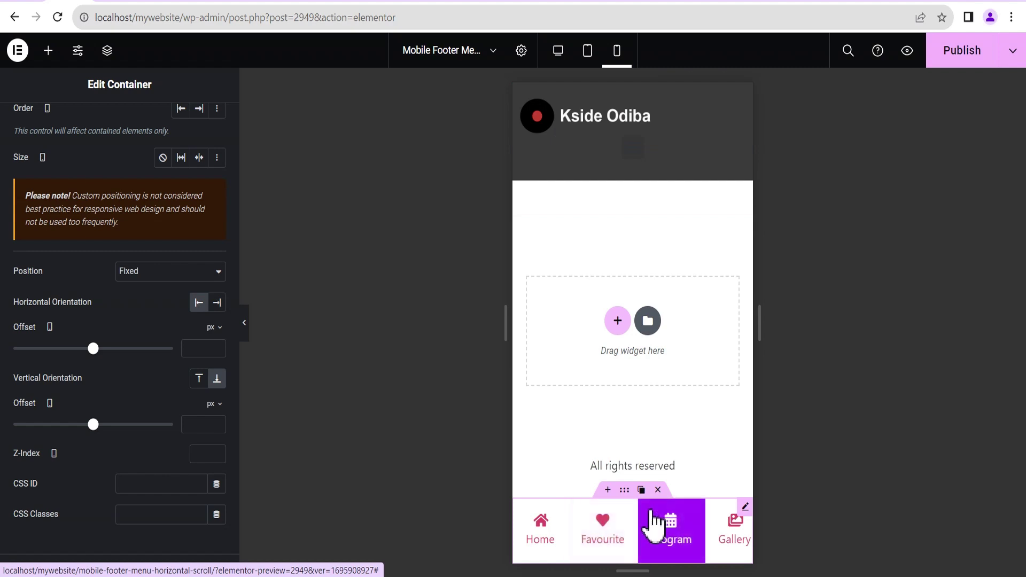
scroll(158, 307, "up", 2)
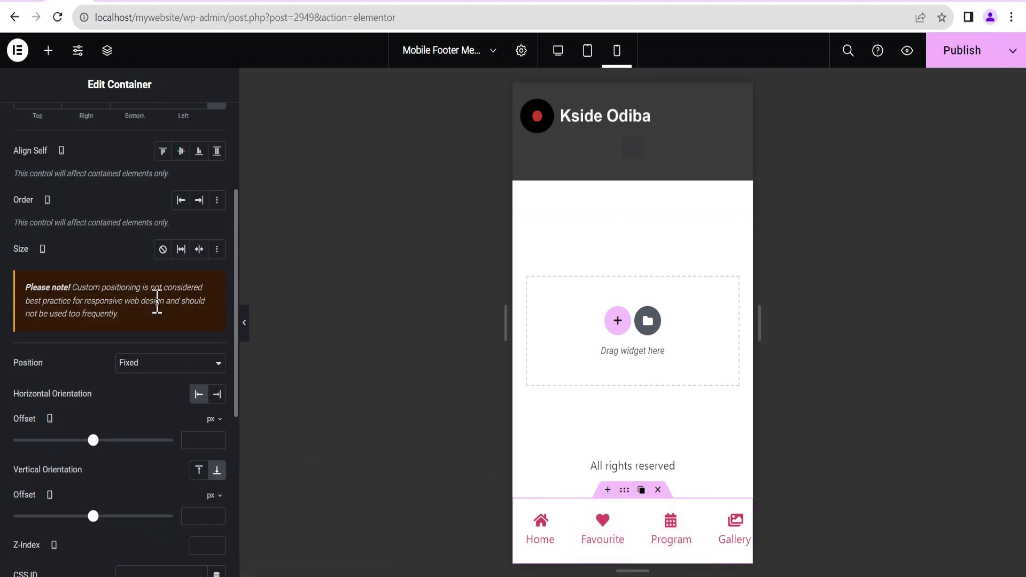
scroll(154, 294, "down", 4)
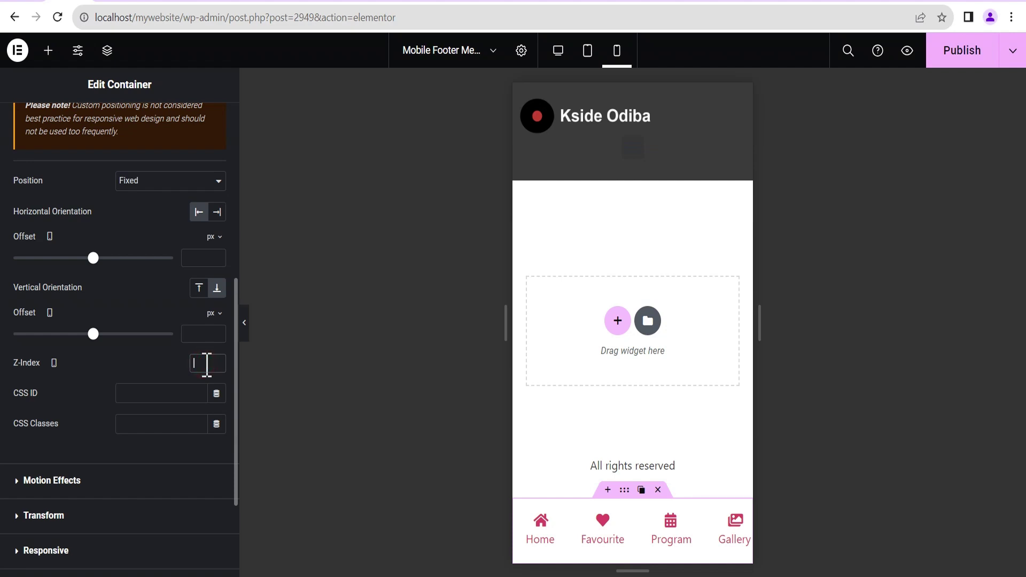
left_click(207, 363)
left_click(965, 54)
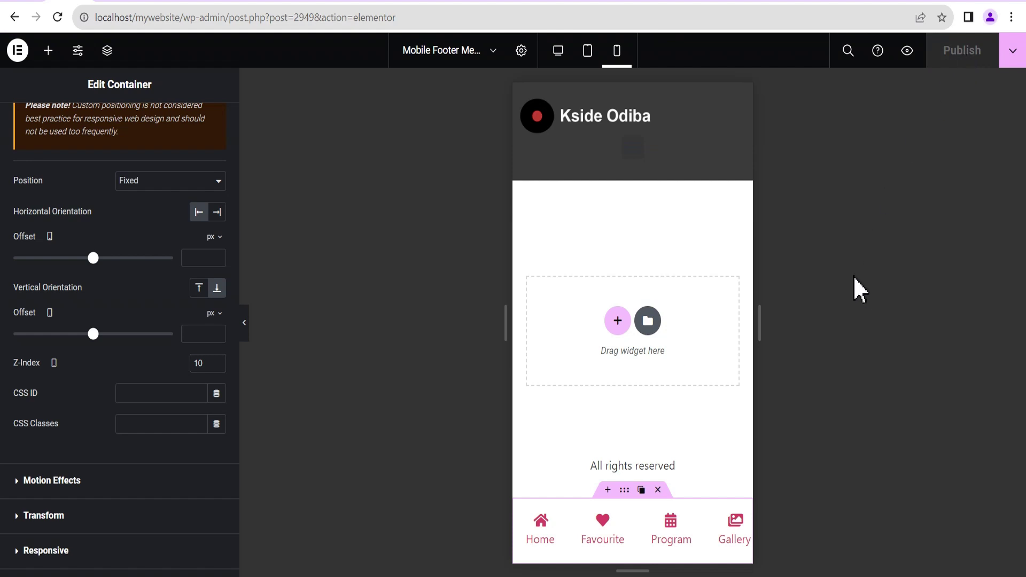
Reload the live page, tap Program and Gallery, and swipe the footer to Live and Download.
left_click(119, 3)
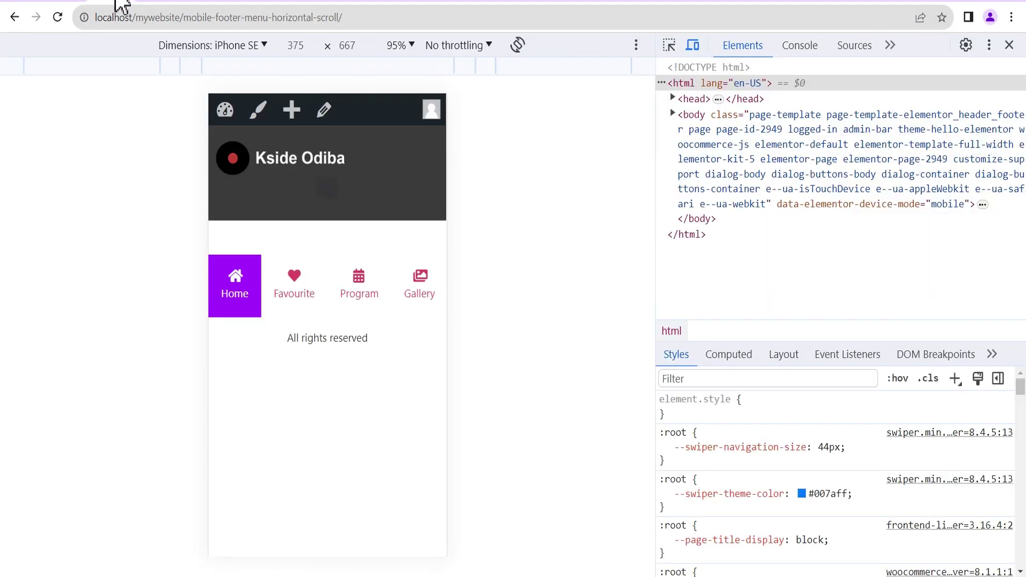
left_click(352, 20)
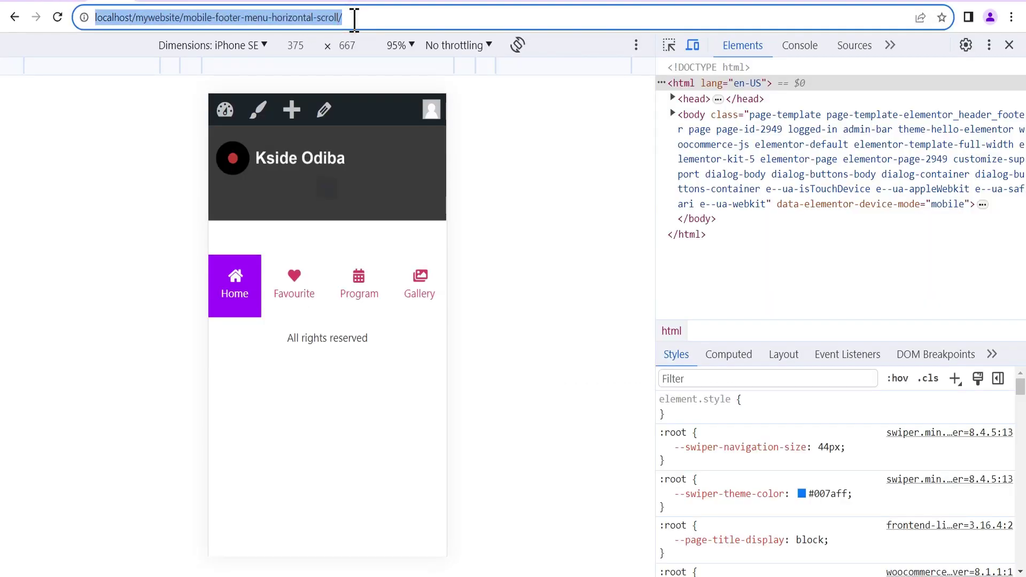
left_click(57, 17)
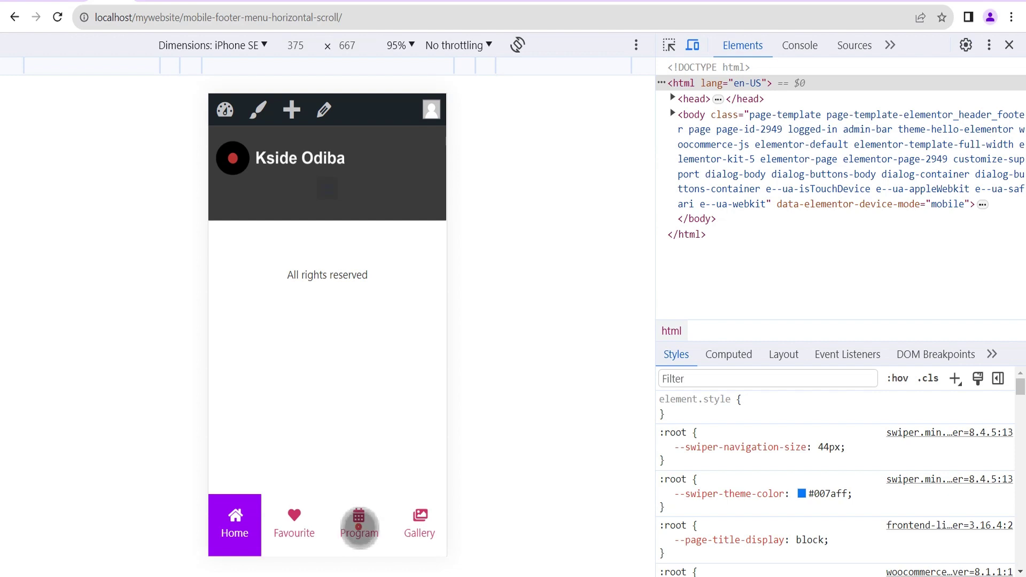
left_click(360, 526)
left_click(414, 528)
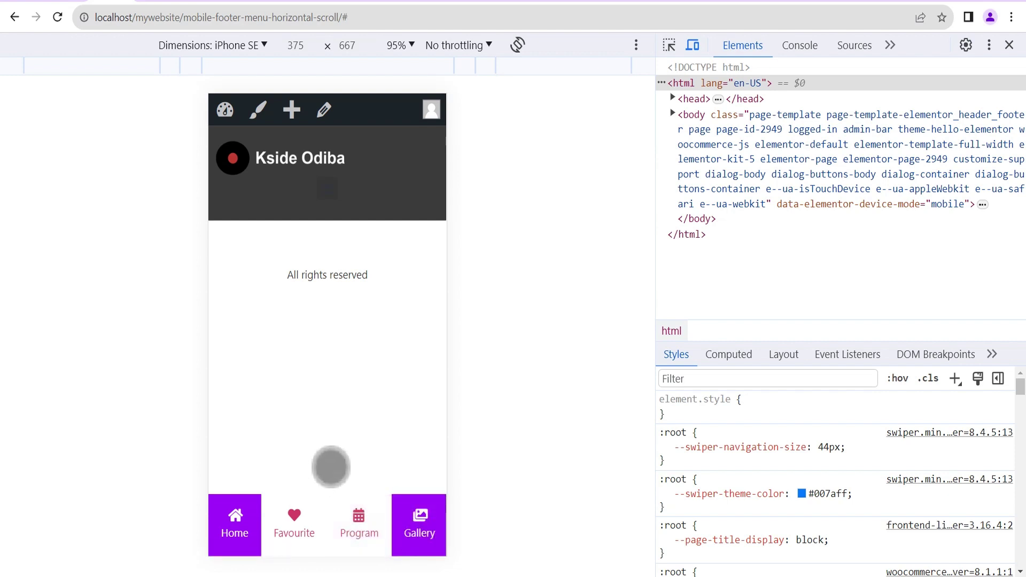
left_click_drag(427, 521, 334, 480)
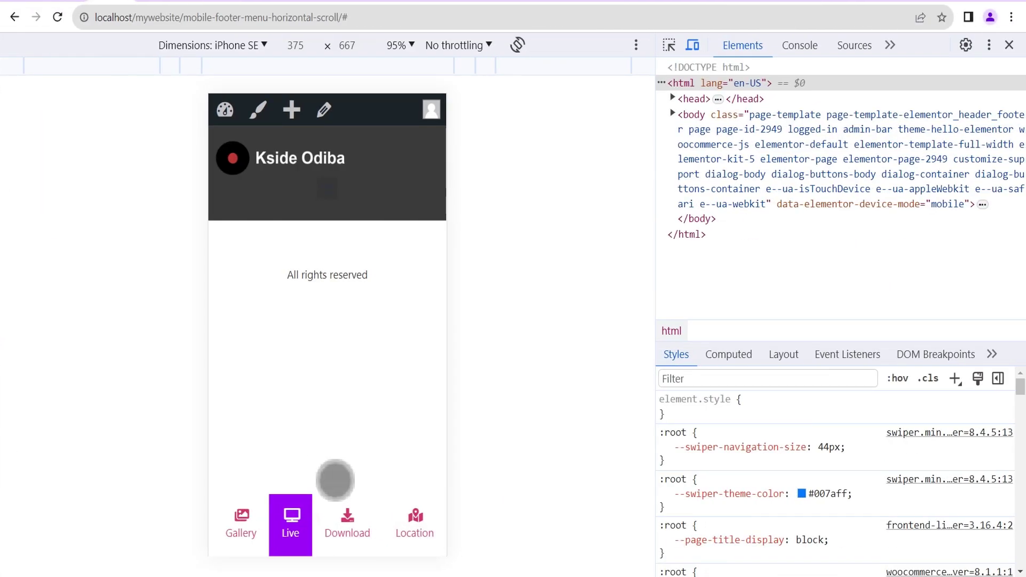